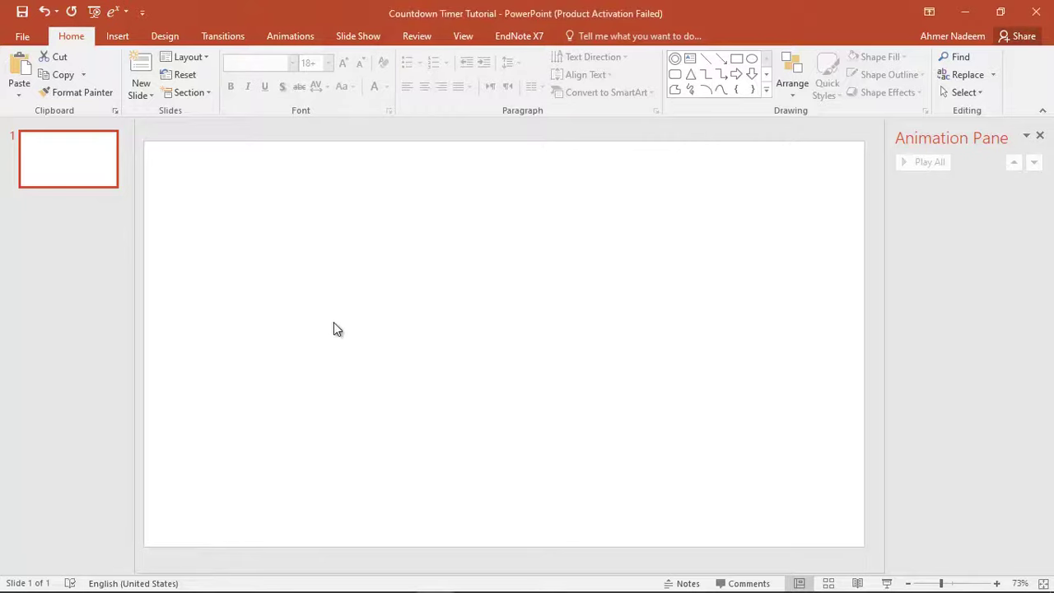
Step: Draw a 5.29-inch donut shape on the slide and thin it into a narrow ring
click(122, 31)
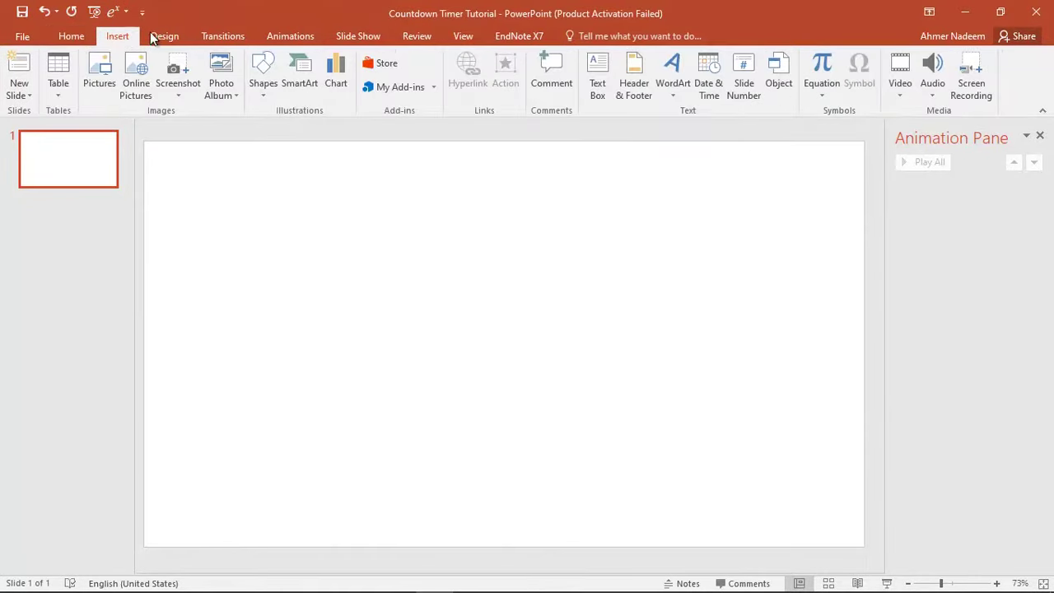
click(272, 90)
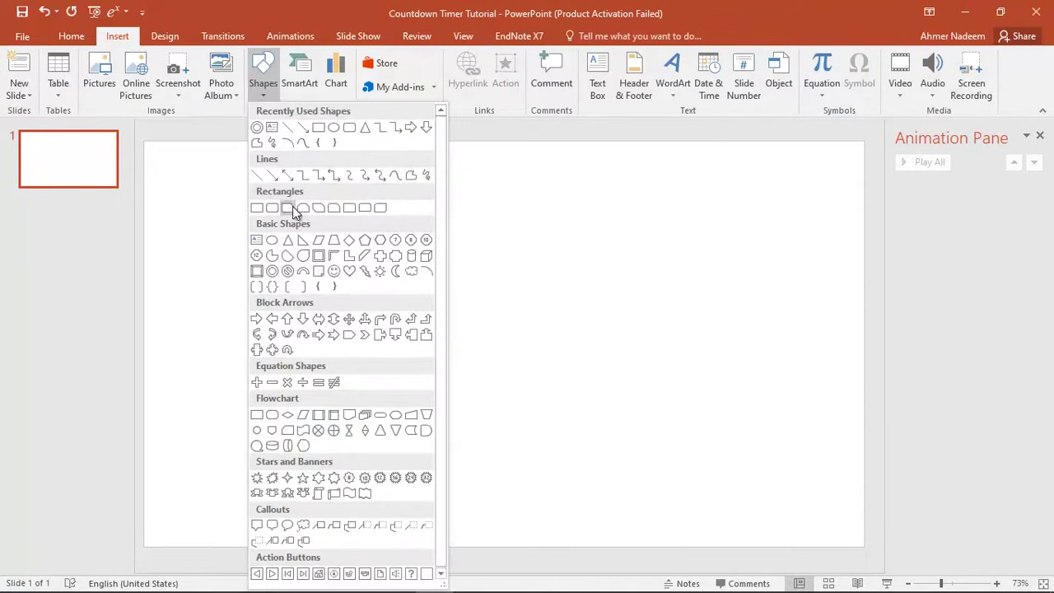
click(272, 272)
mouse_move(292, 242)
mouse_down()
mouse_move(536, 386)
mouse_move(621, 421)
mouse_move(579, 398)
mouse_up()
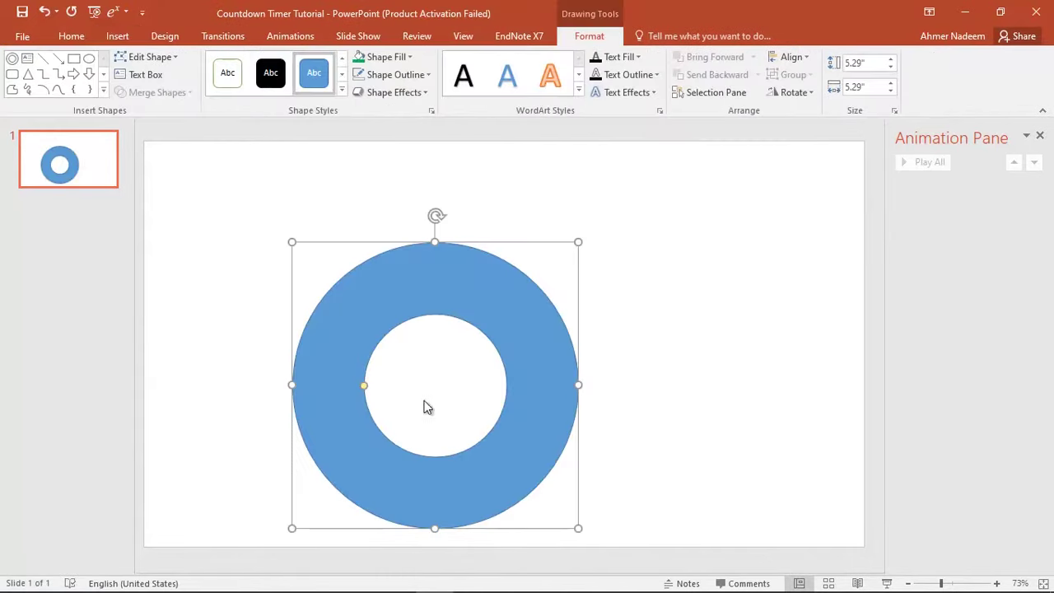
drag(364, 389, 305, 392)
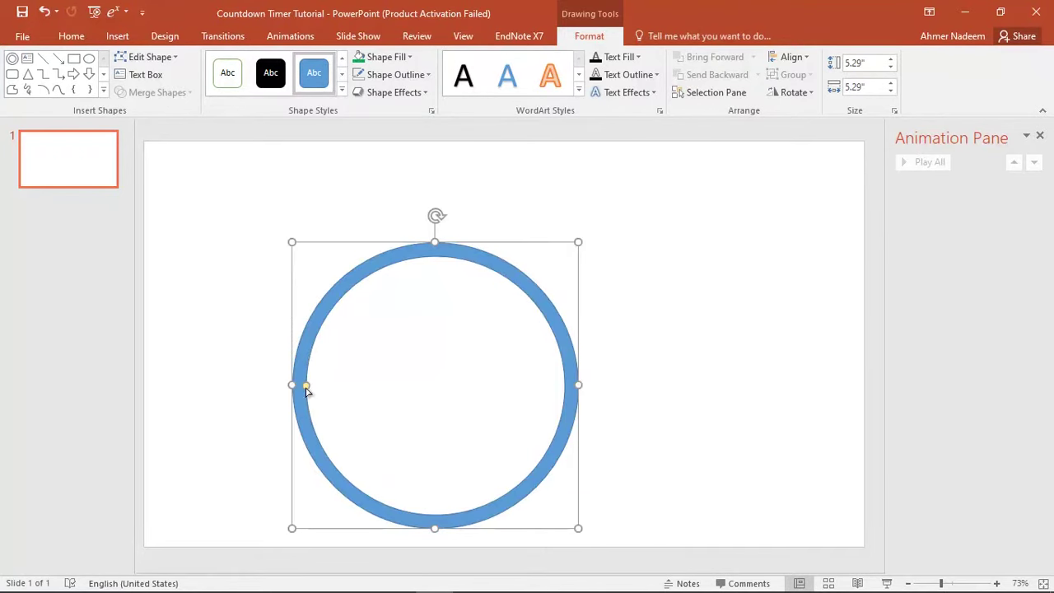
Step: Centre the ring horizontally and vertically on the slide
click(782, 56)
click(814, 94)
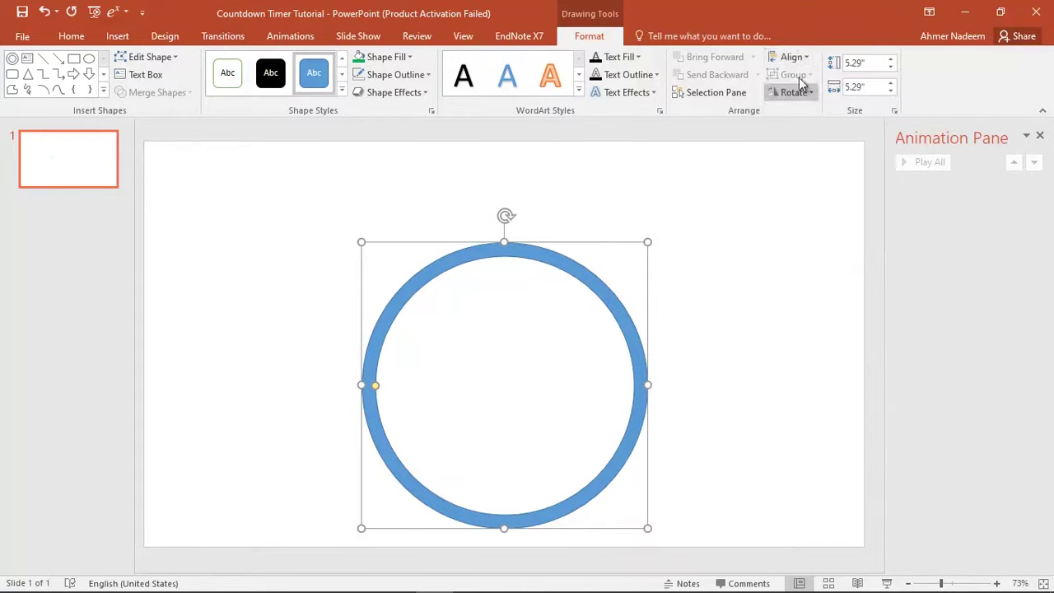
click(790, 59)
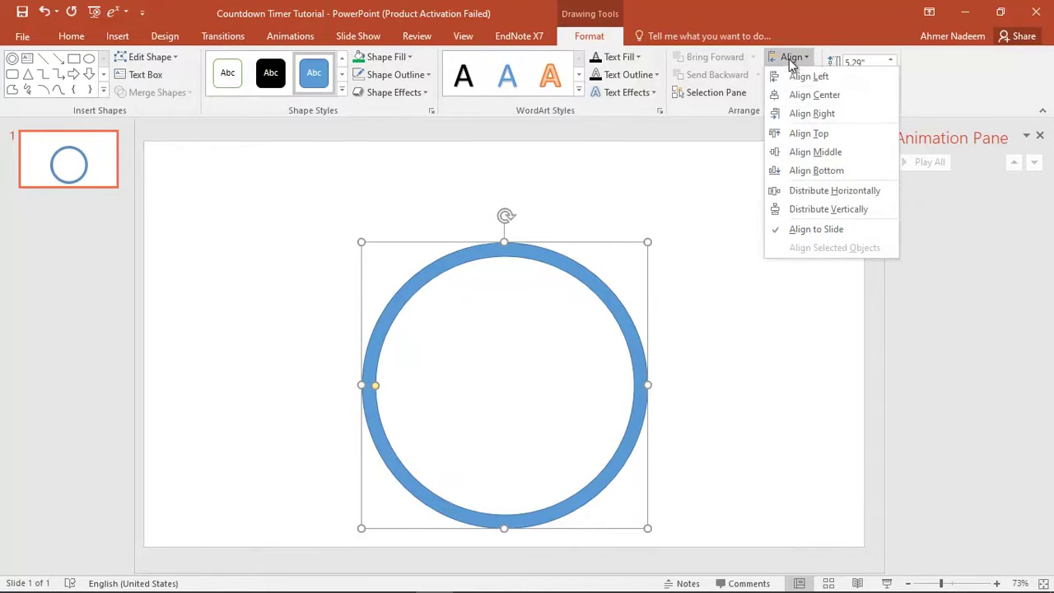
click(807, 152)
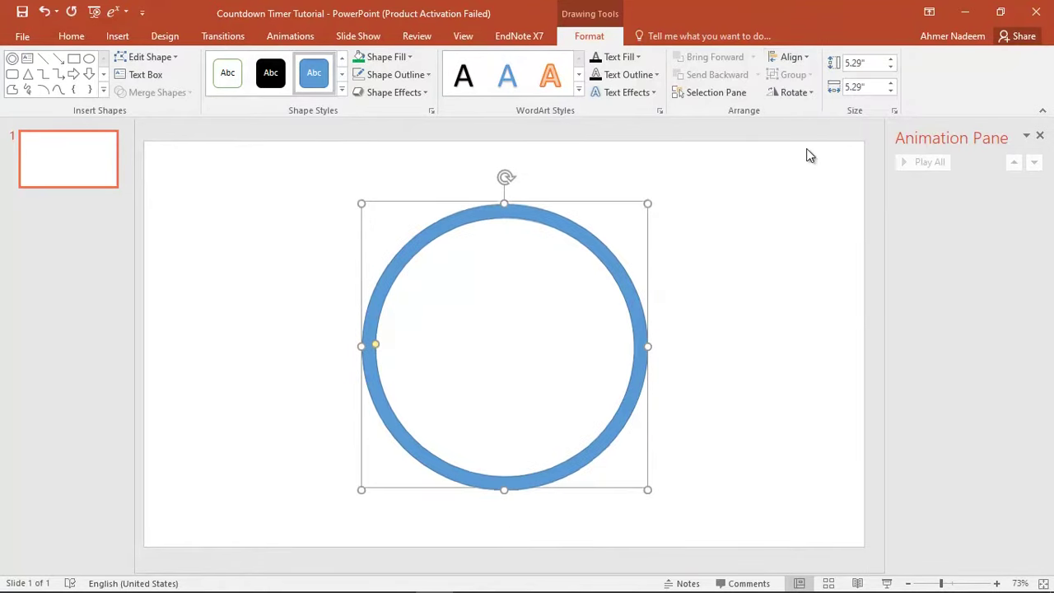
Step: Remove the ring's outline and fill it solid green
click(399, 75)
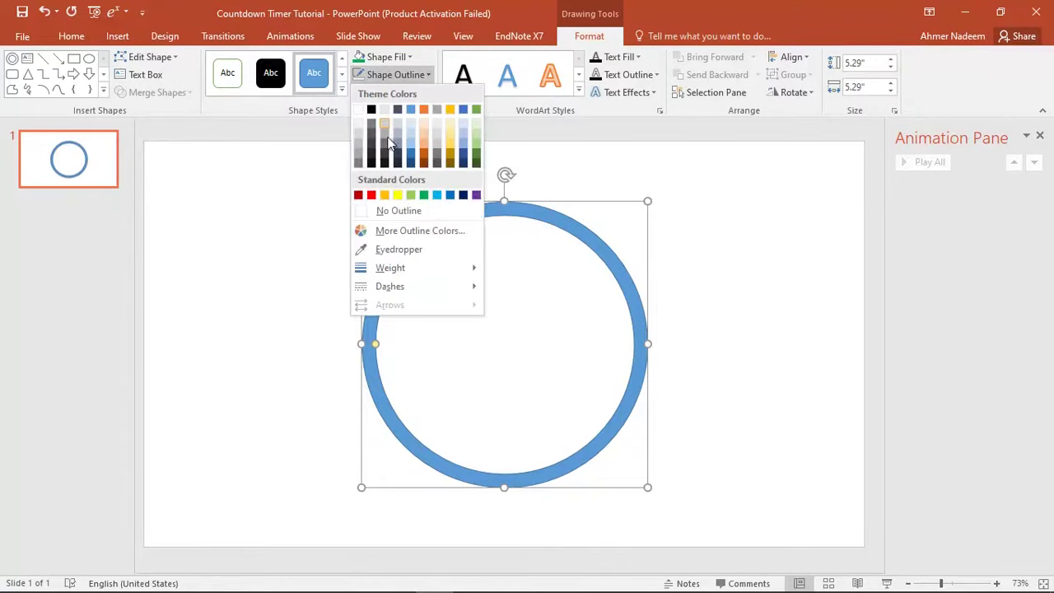
click(387, 211)
click(383, 61)
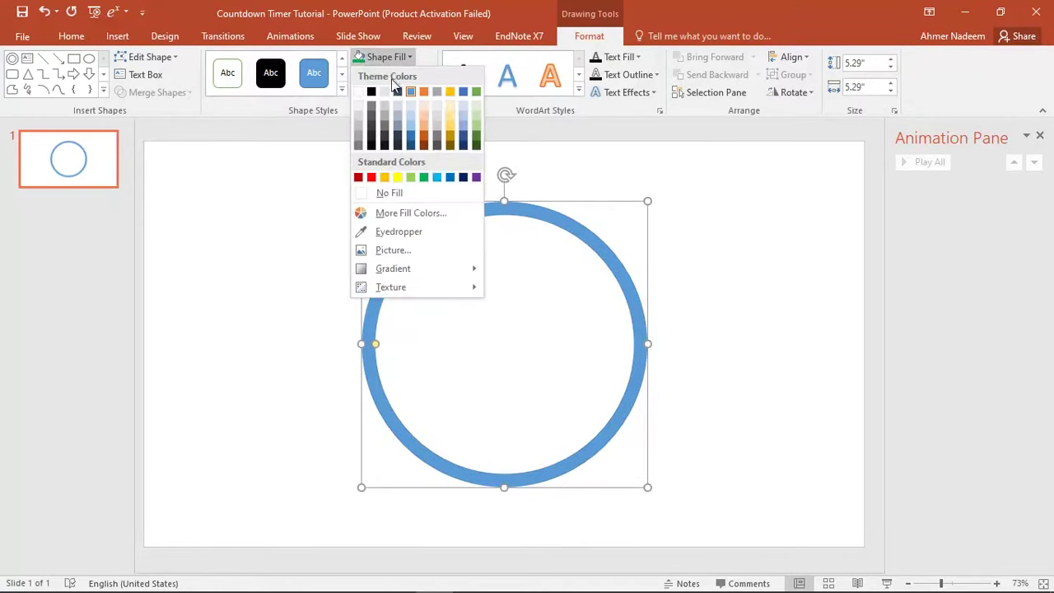
click(426, 176)
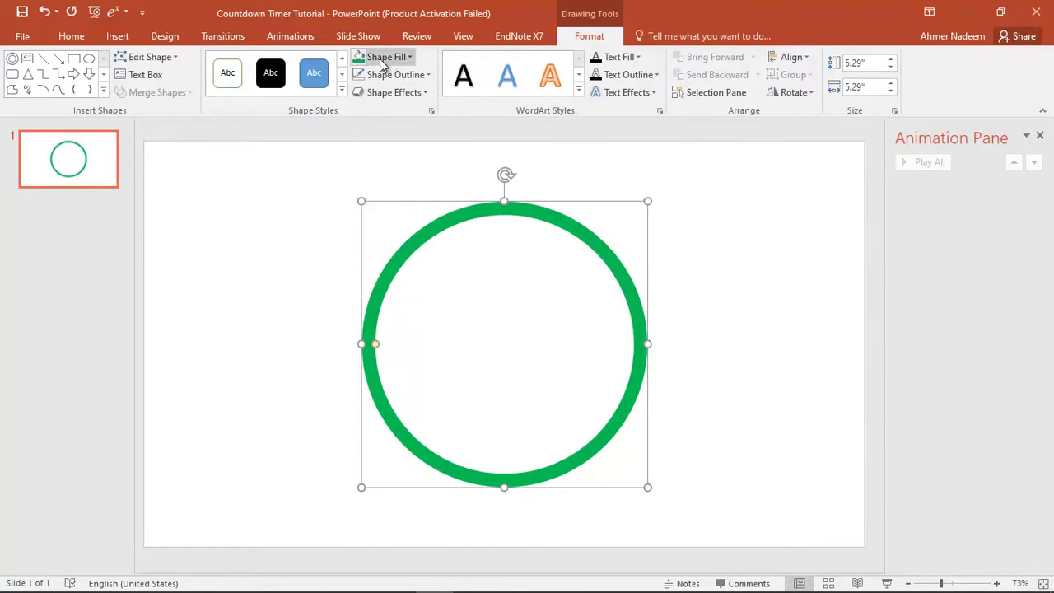
click(305, 45)
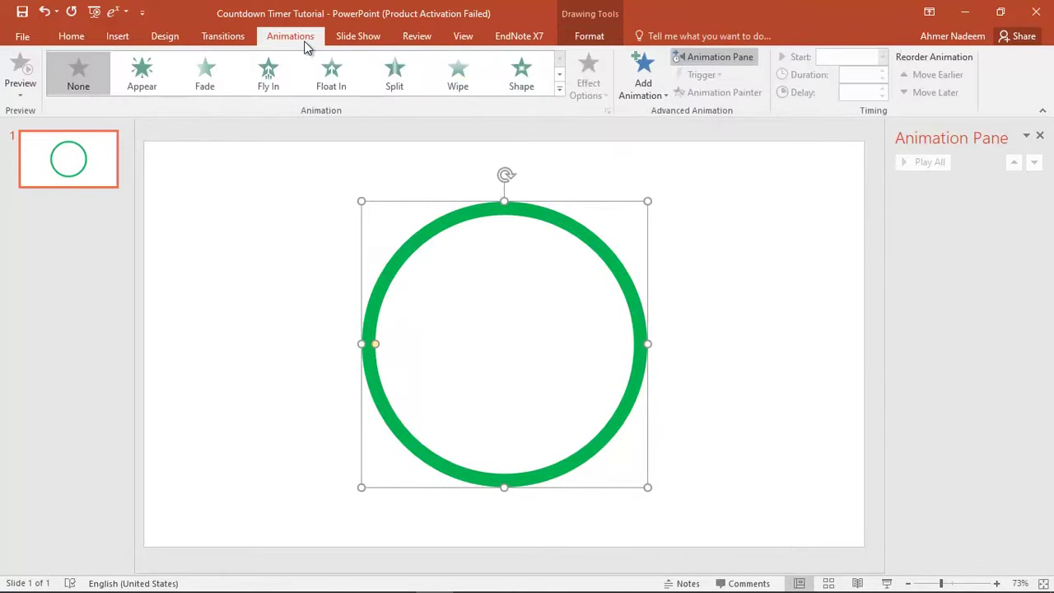
Step: Apply the Wheel entrance animation to the green ring
click(560, 92)
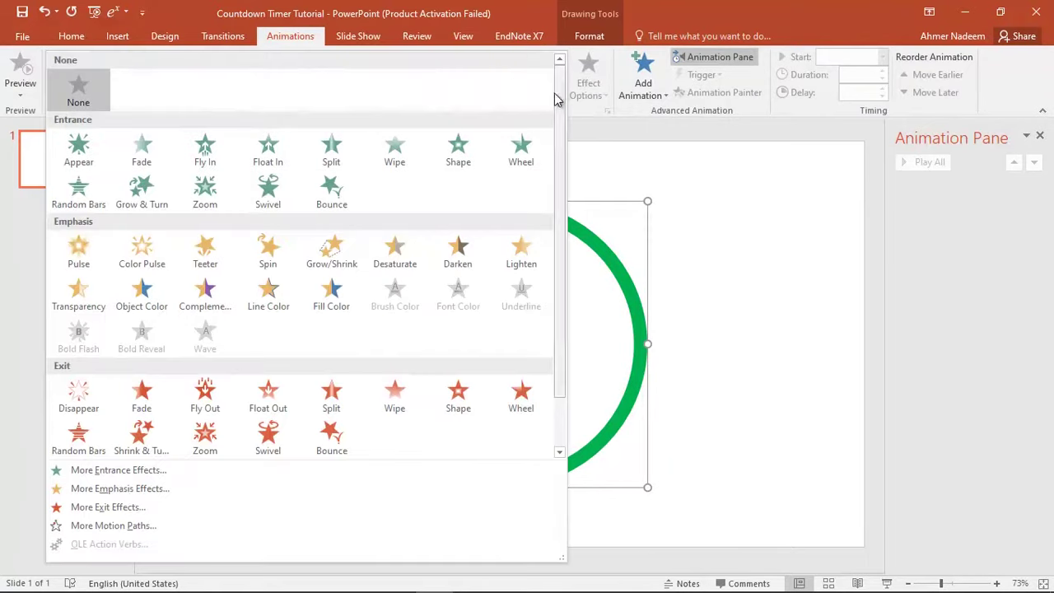
click(525, 157)
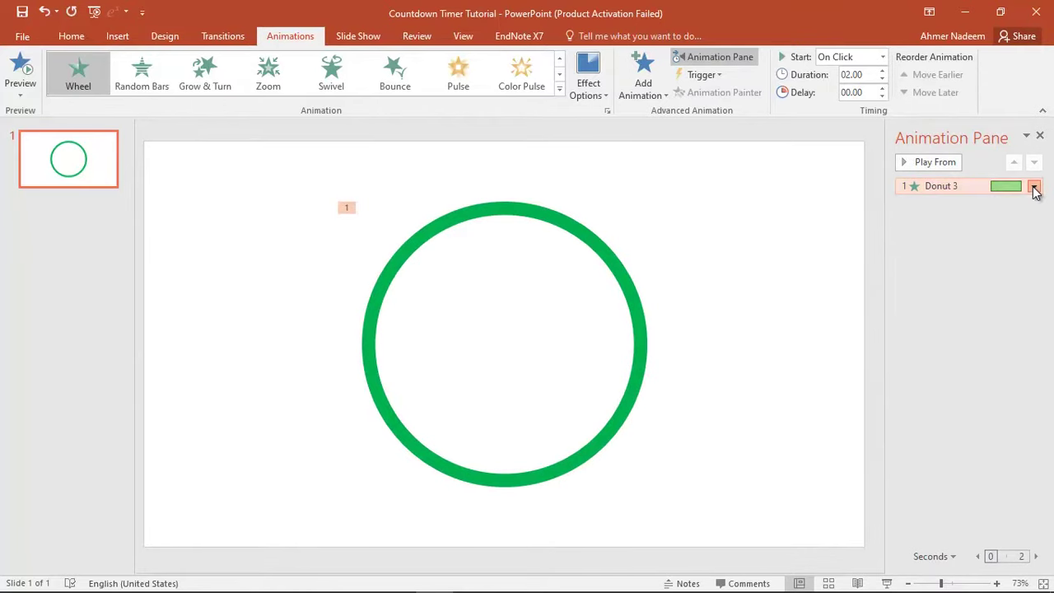
click(1034, 186)
click(948, 258)
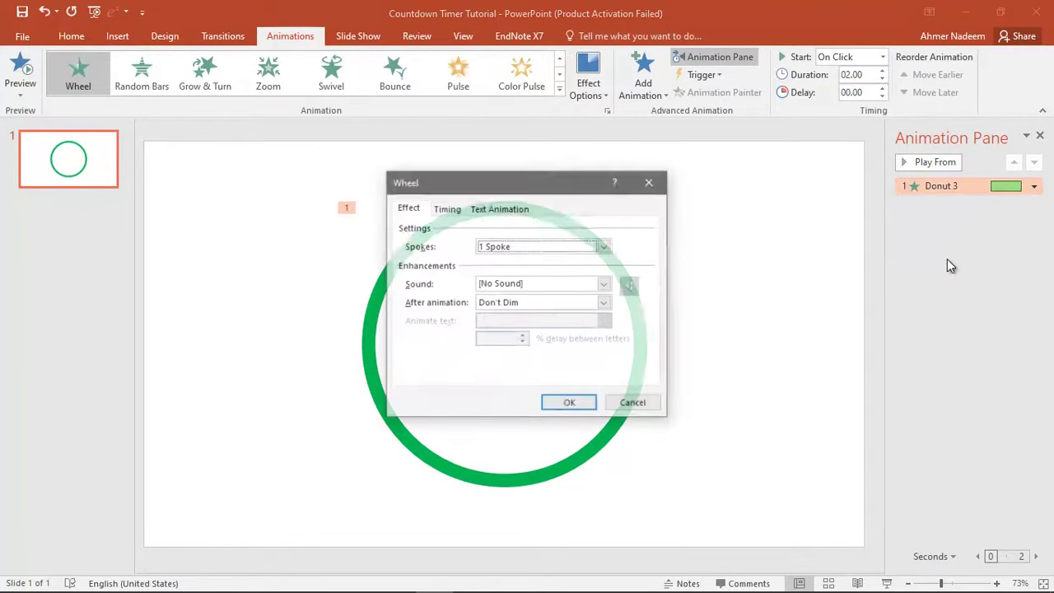
Step: Set the Wheel timing to a 1-second (Fast) duration, repeating 10 times
click(454, 209)
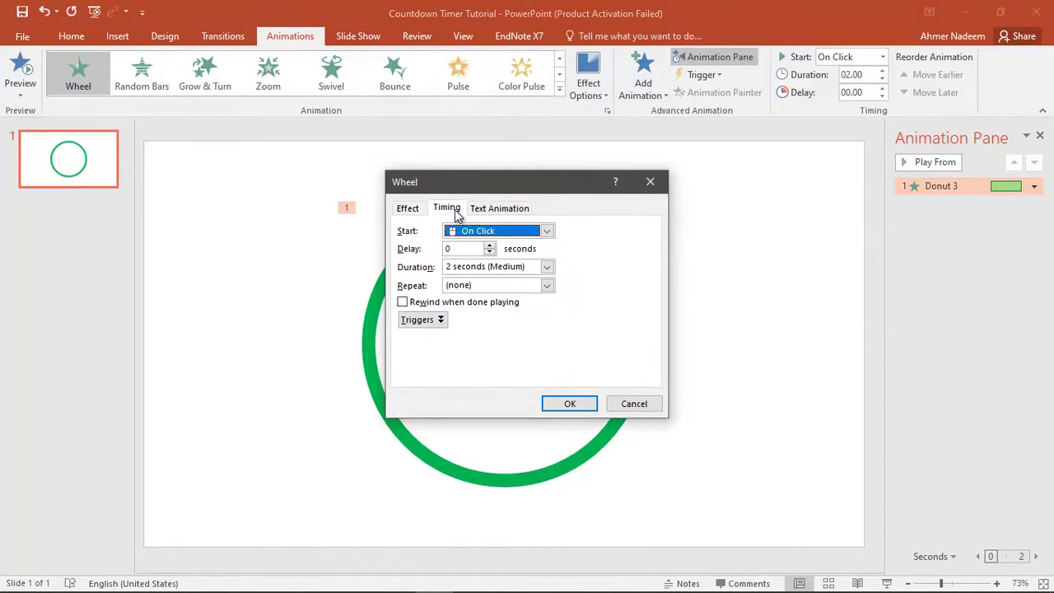
click(546, 266)
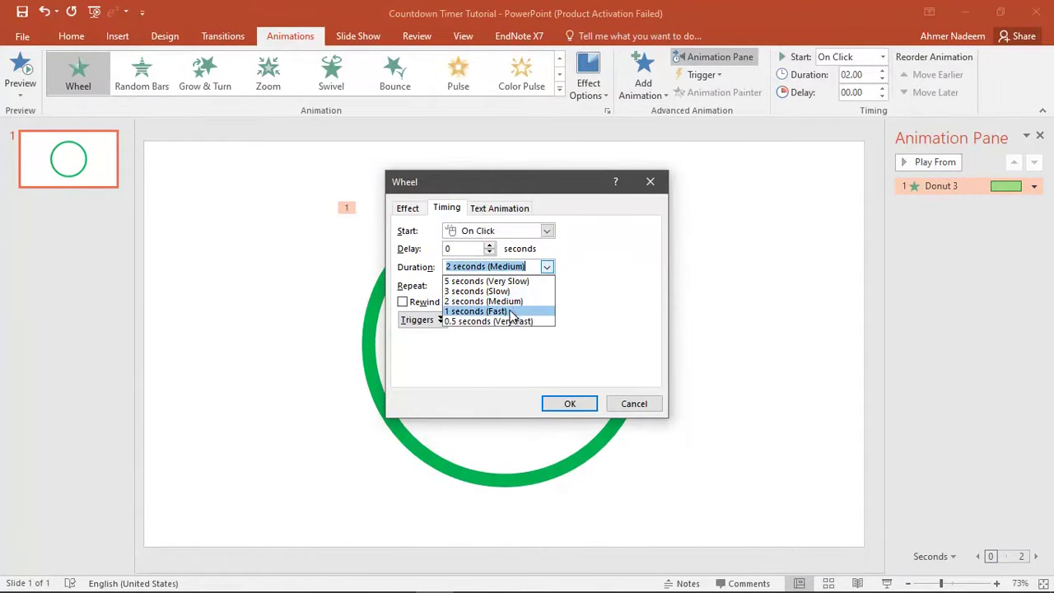
click(513, 313)
click(547, 286)
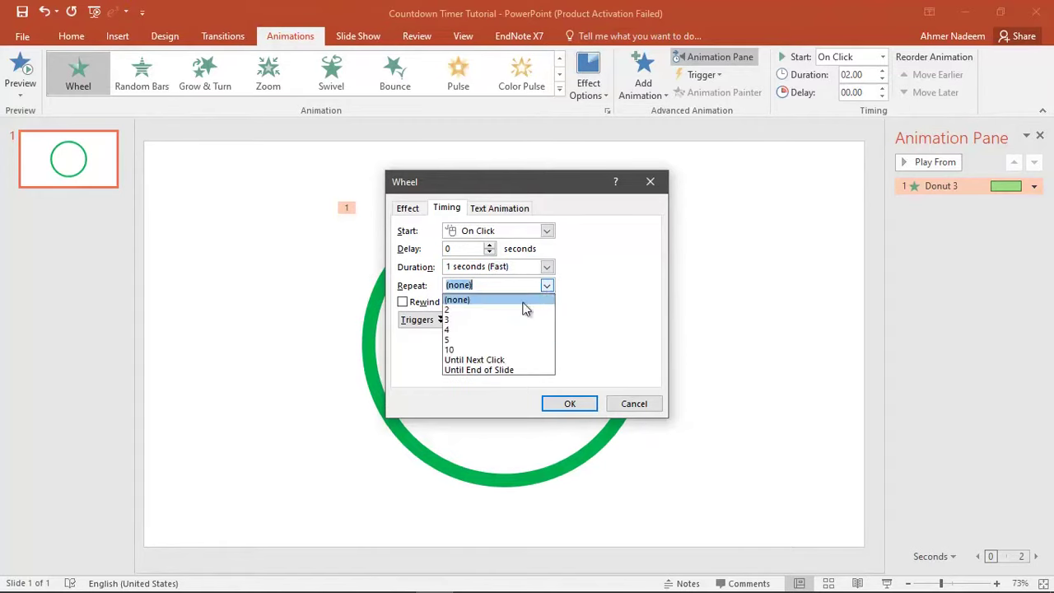
click(449, 350)
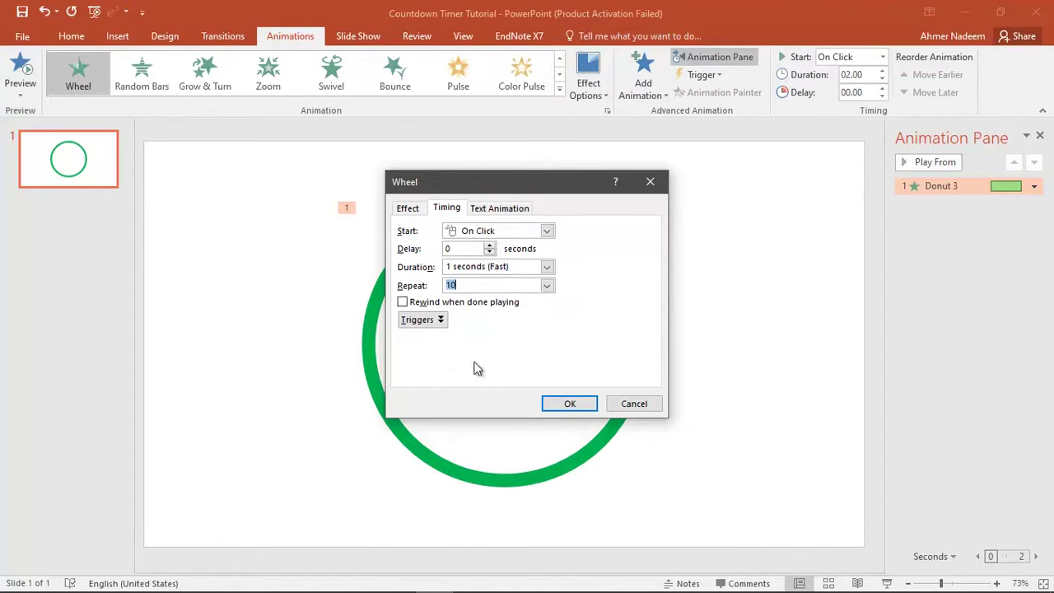
Step: Confirm the Wheel timing and make the ring's animation start With Previous
click(553, 403)
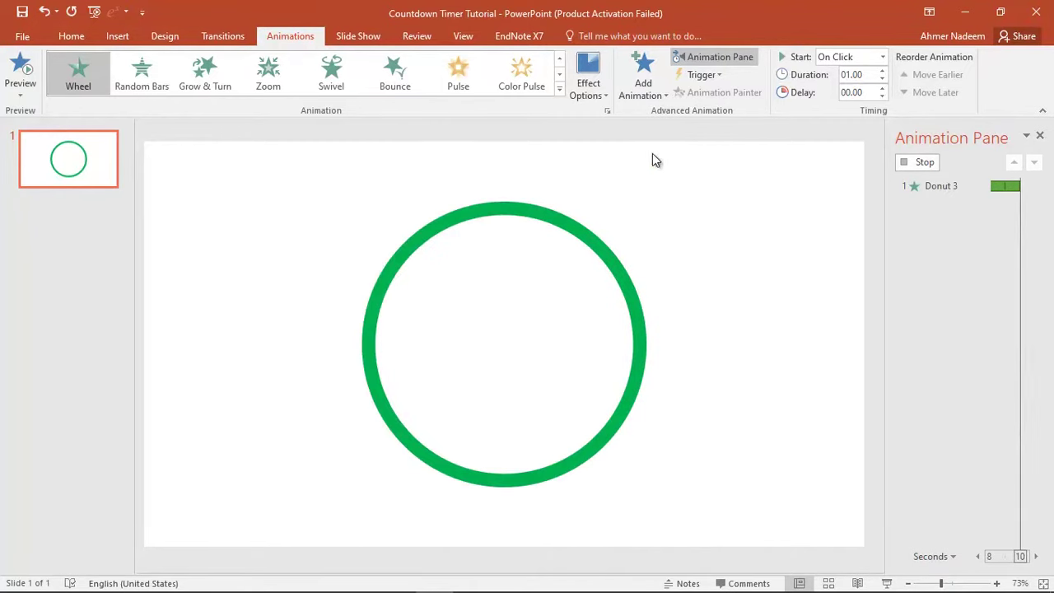
click(882, 57)
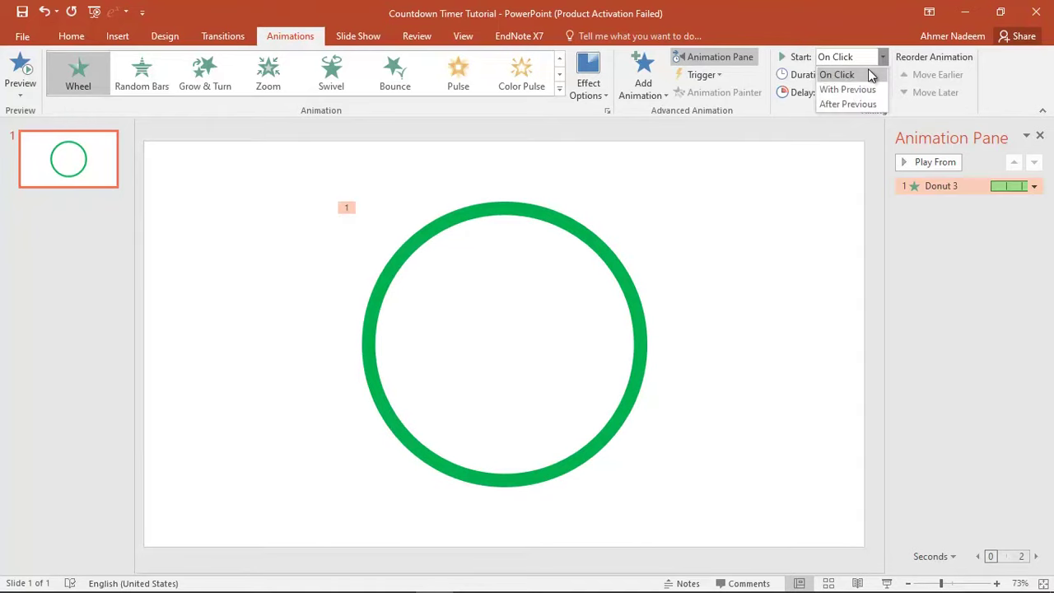
click(852, 90)
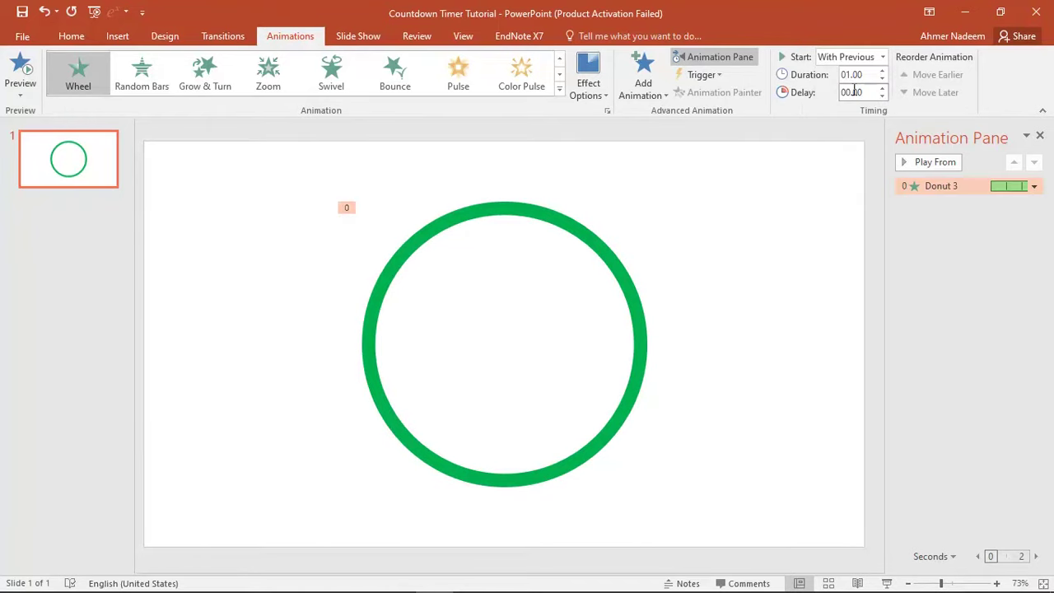
click(496, 154)
click(118, 37)
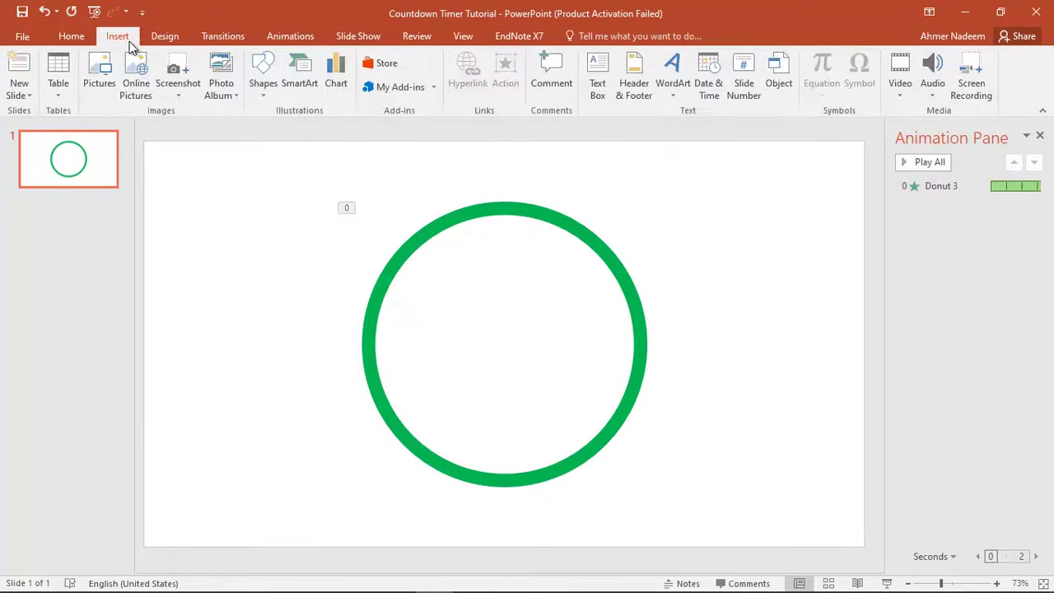
Step: Add a '10' text box at 250-point font and centre it inside the ring
click(597, 83)
click(674, 189)
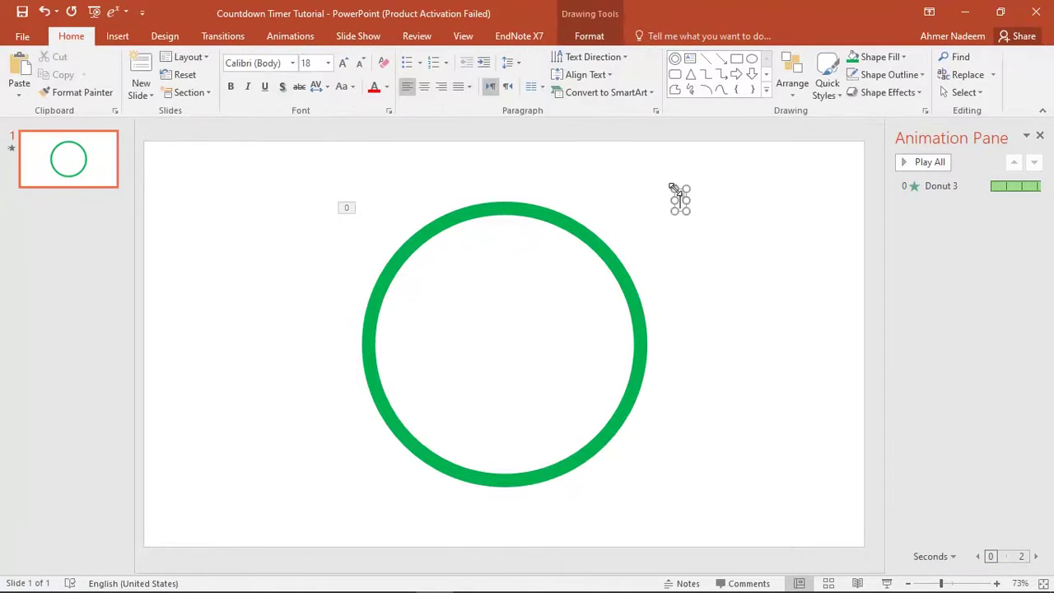
text(10)
key(ctrl+a)
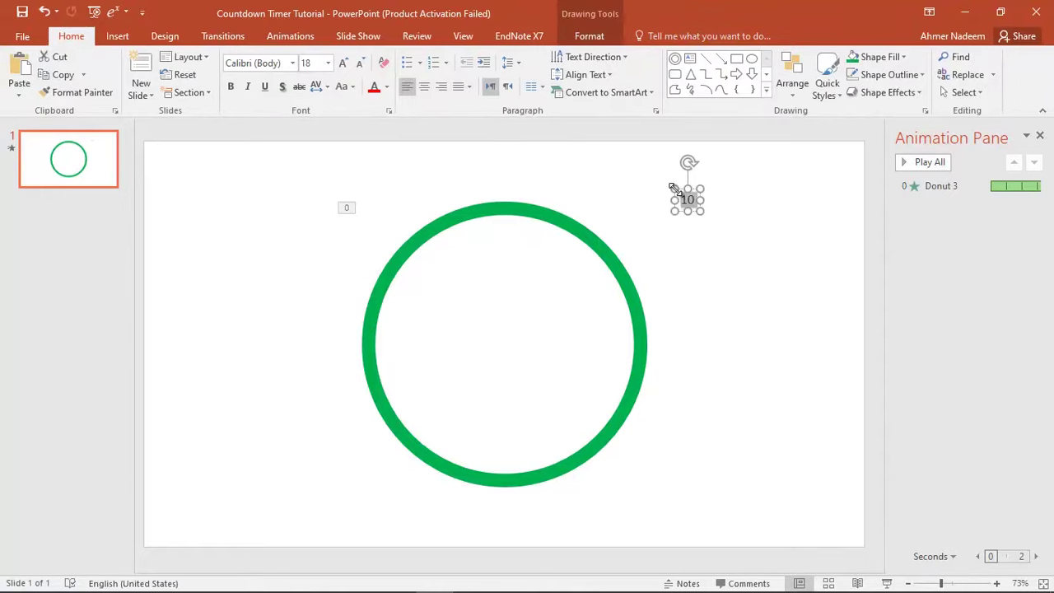
click(318, 63)
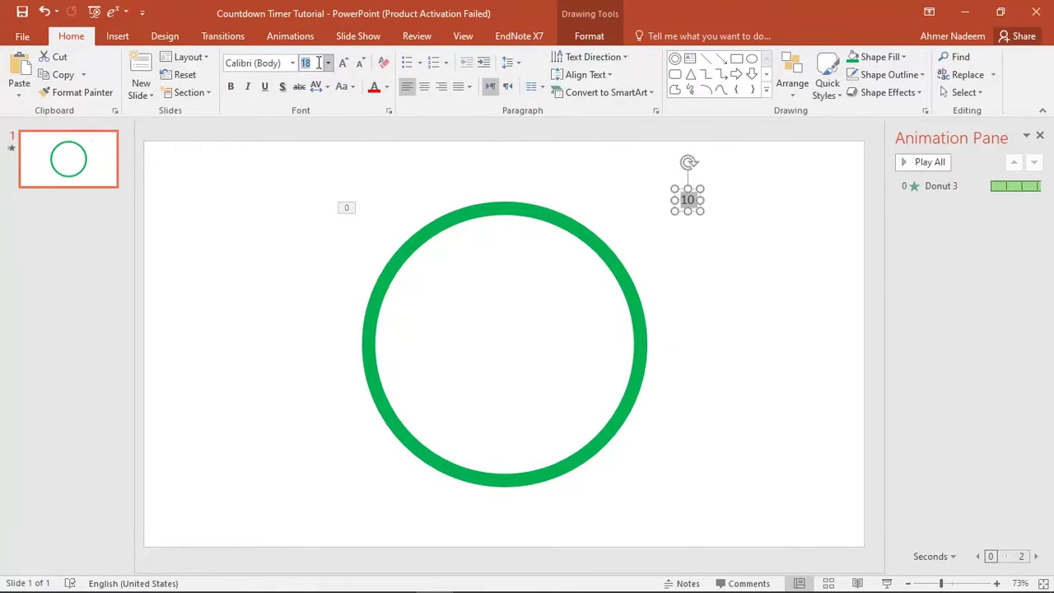
text(250)
key(Return)
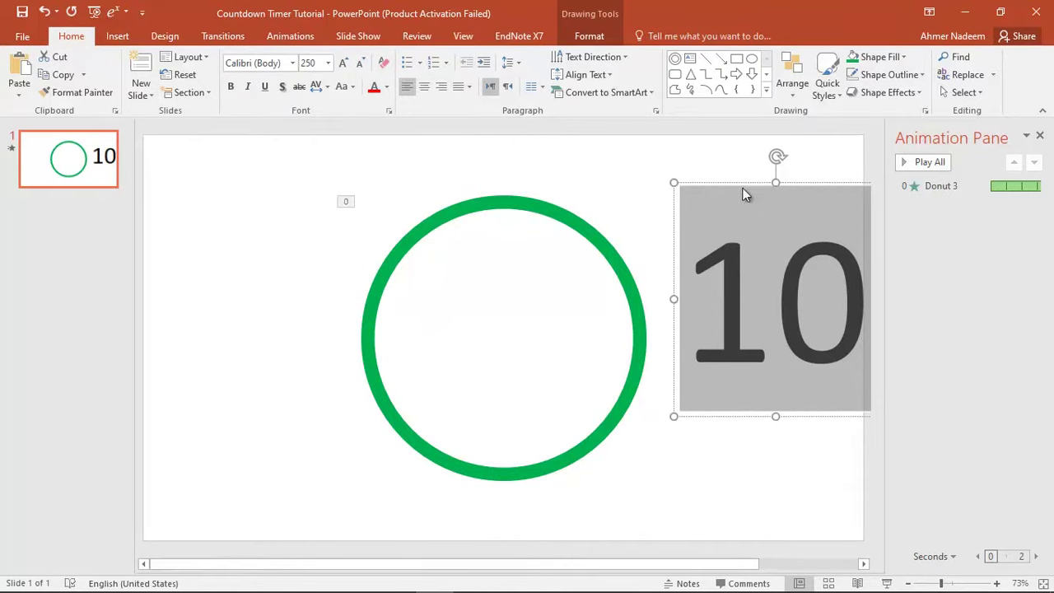
drag(743, 182, 474, 222)
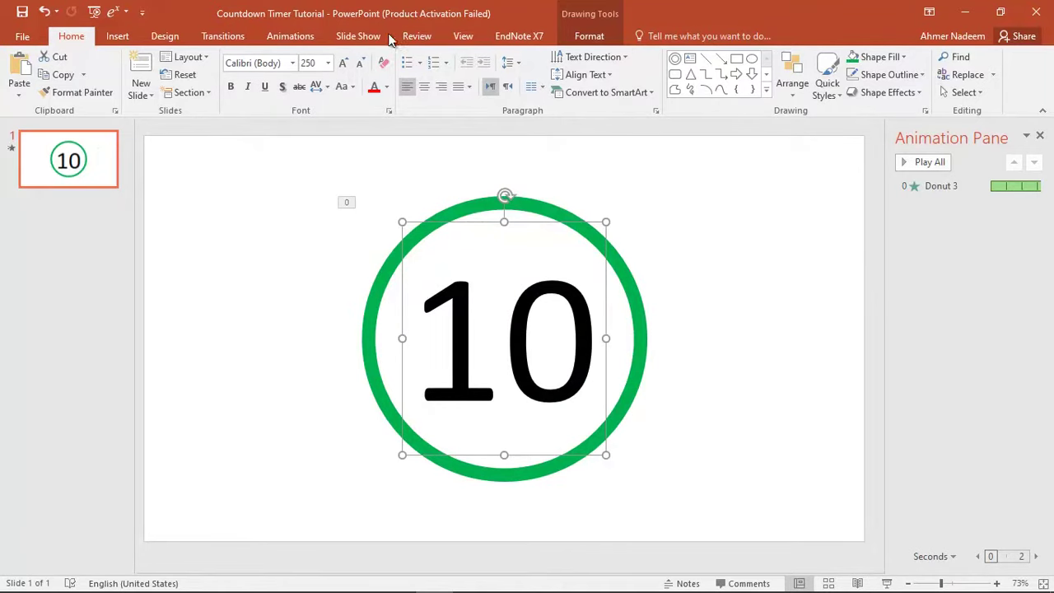
click(303, 36)
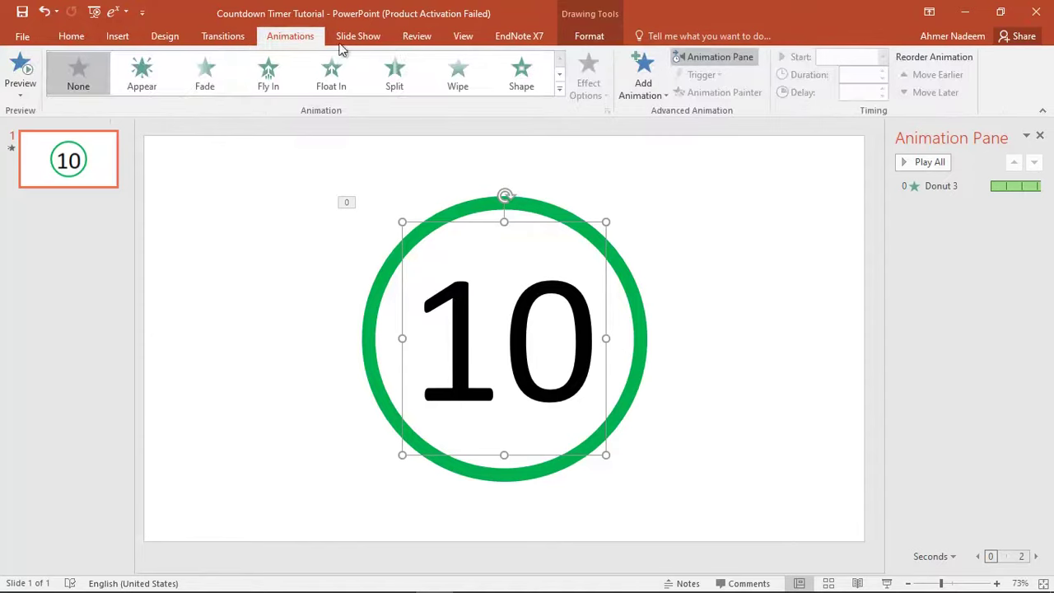
Step: Give the 10 an Appear entrance starting With Previous
click(142, 74)
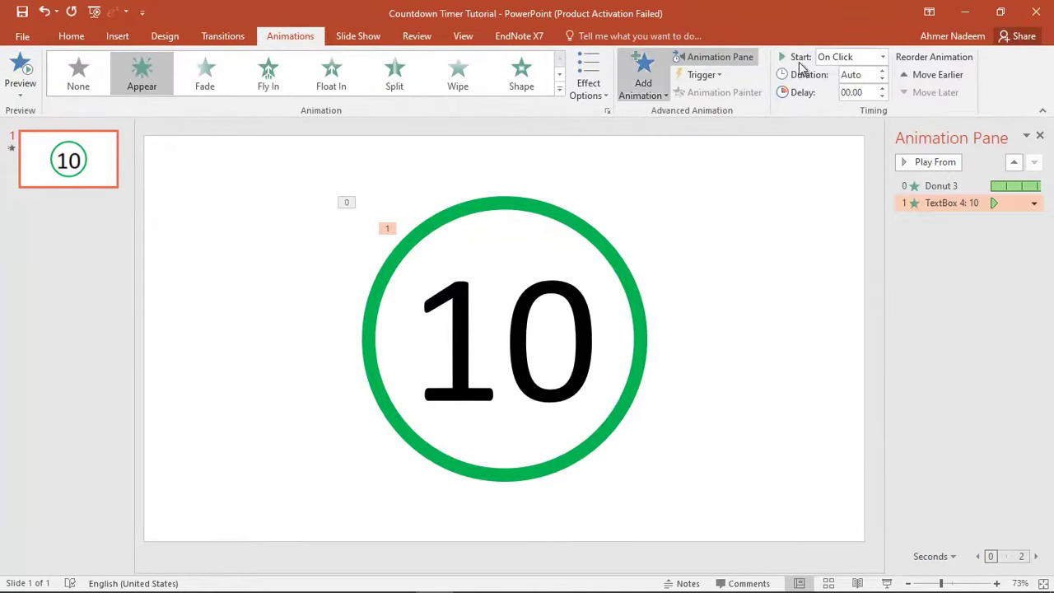
click(882, 57)
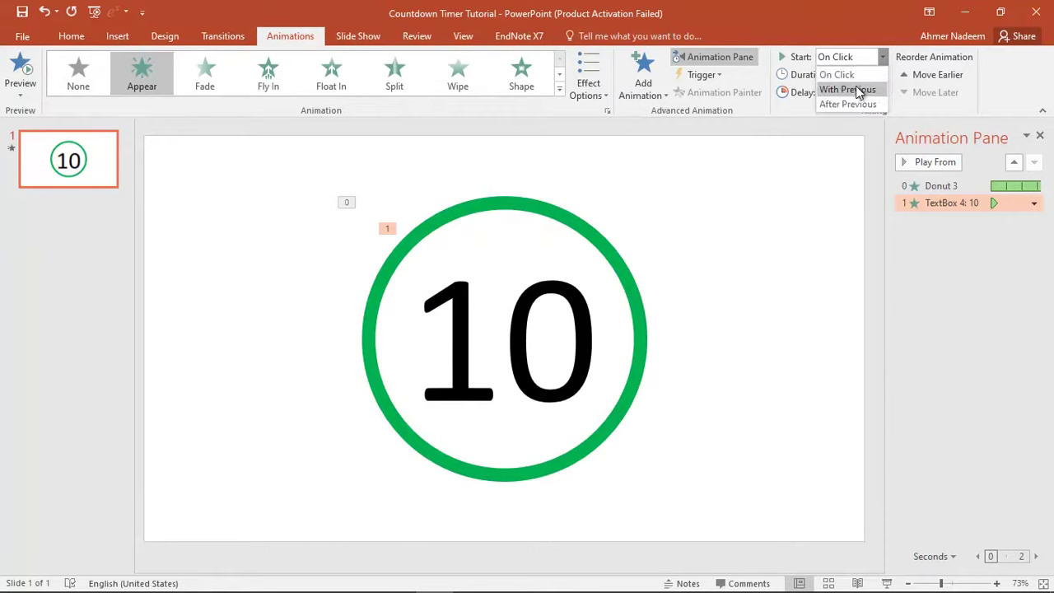
click(858, 89)
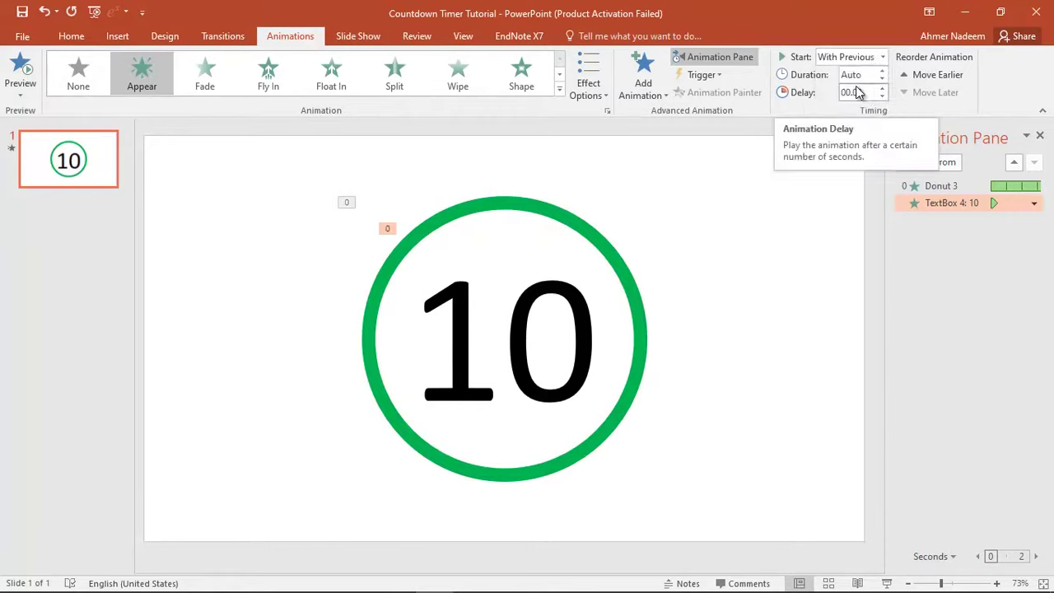
Step: Add a Disappear exit to the 10 starting With Previous, then preview the slide show
click(638, 79)
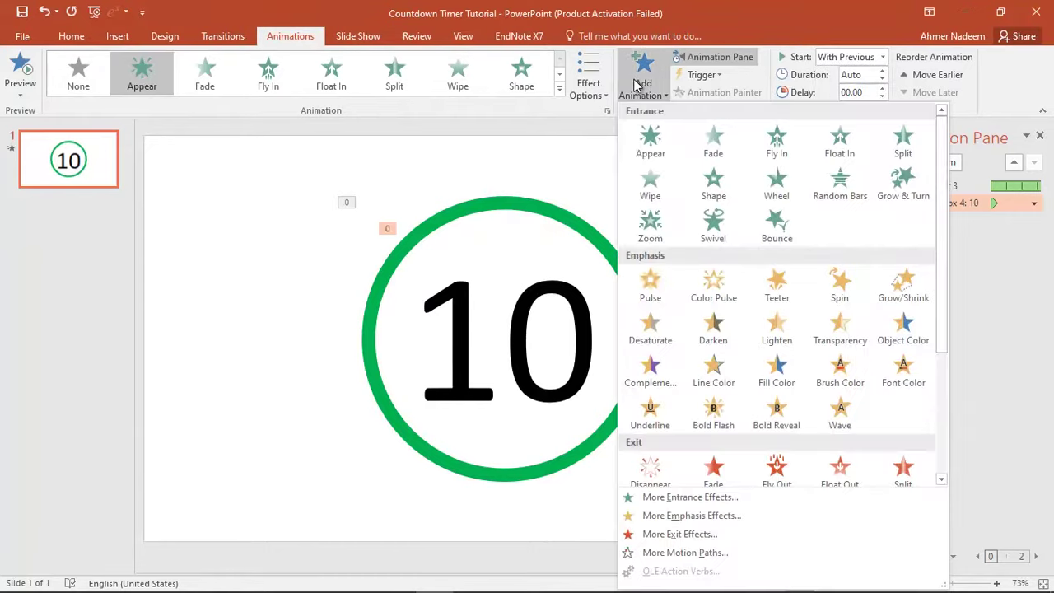
scroll(659, 423, down, 4)
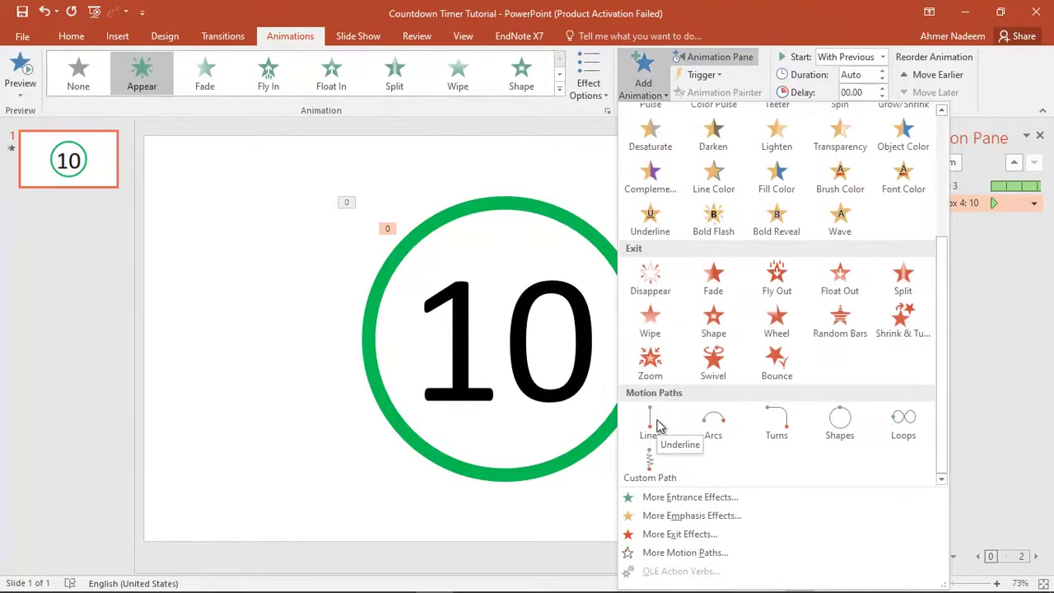
click(651, 278)
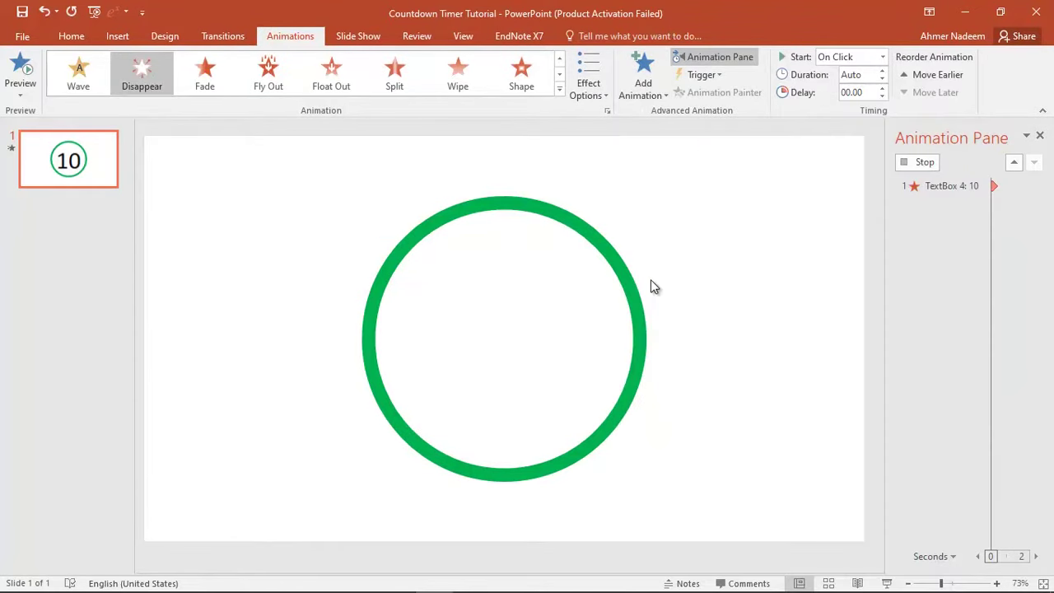
click(882, 57)
click(859, 89)
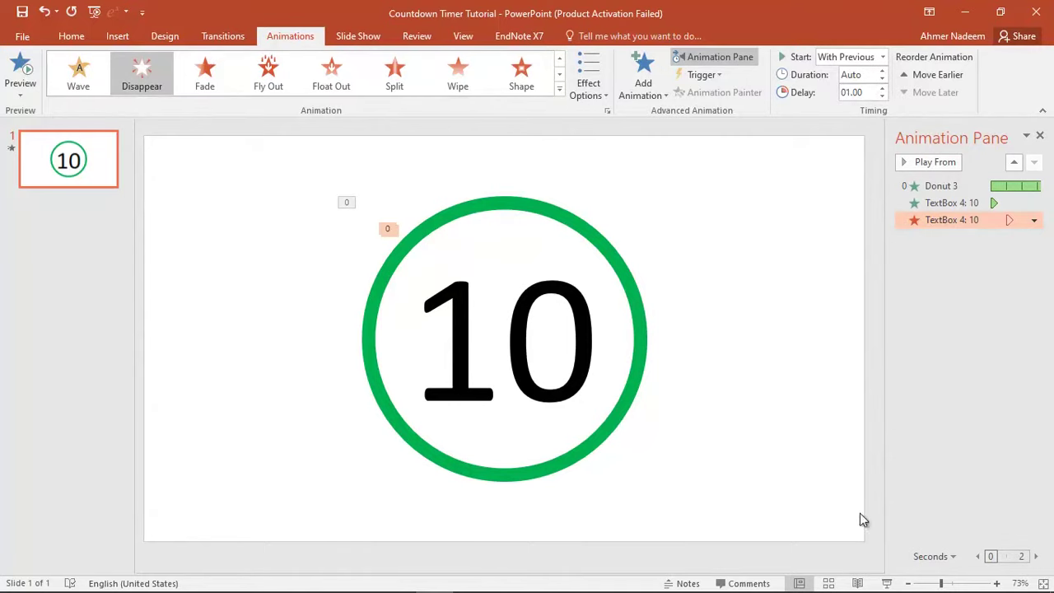
click(885, 582)
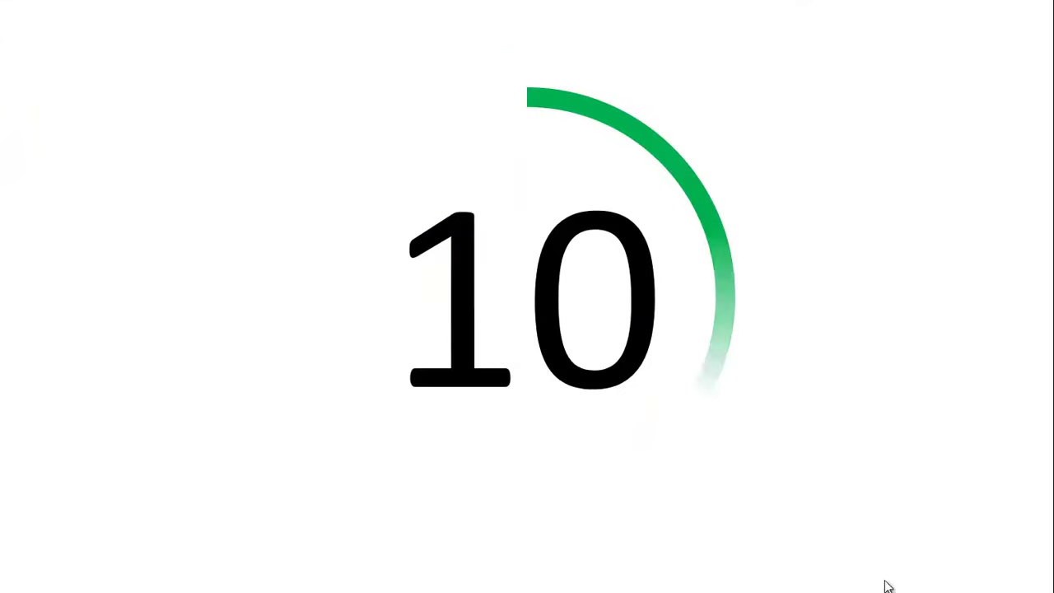
key(Escape)
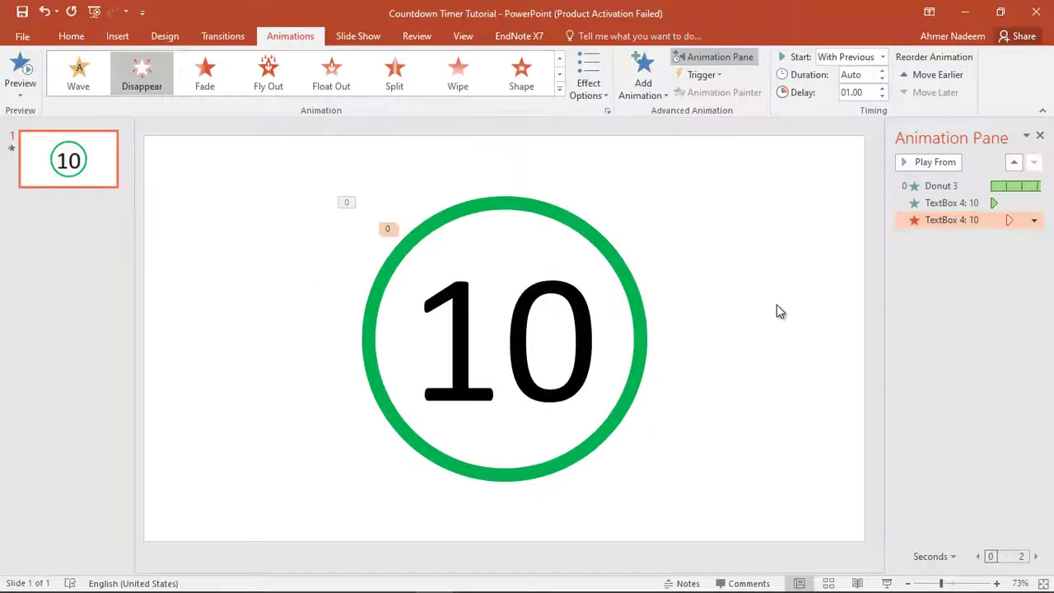
Step: Copy the 10 text box, change the copy to 9, and move it to the slide's left
click(562, 280)
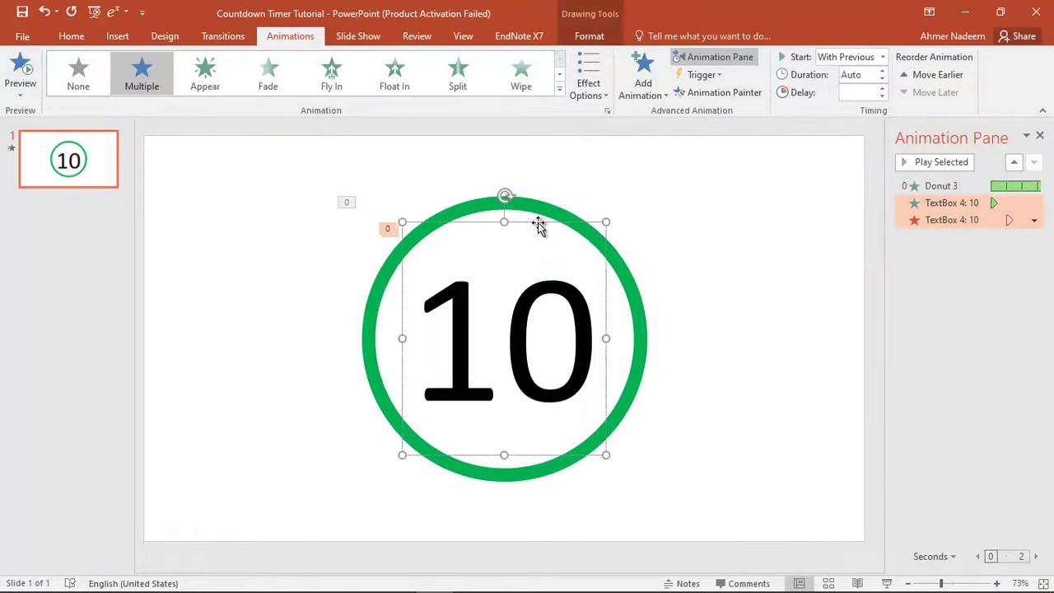
right_click(538, 222)
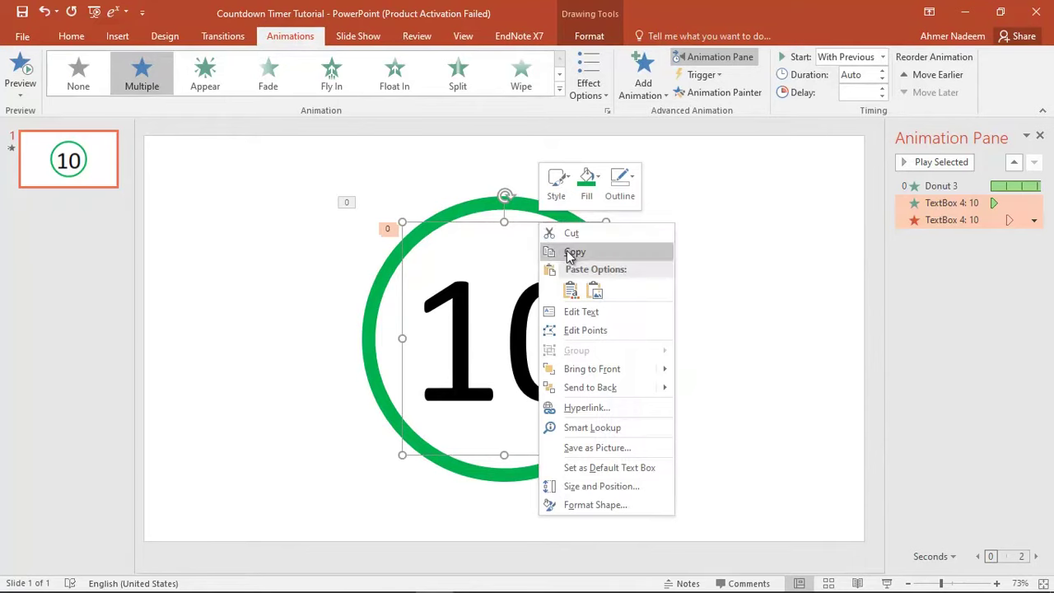
click(567, 251)
key(ctrl+v)
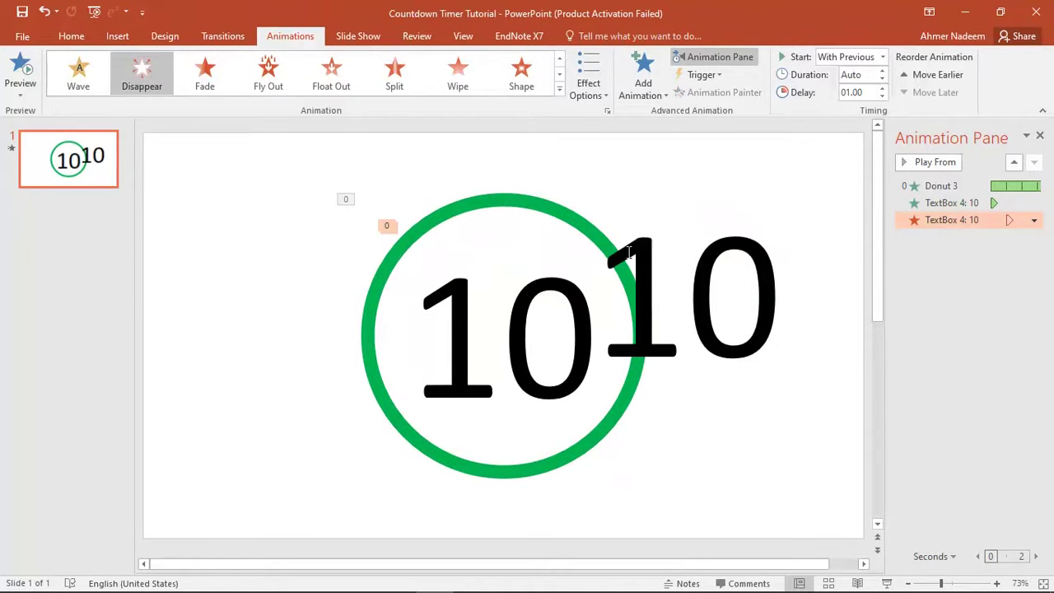
double_click(631, 260)
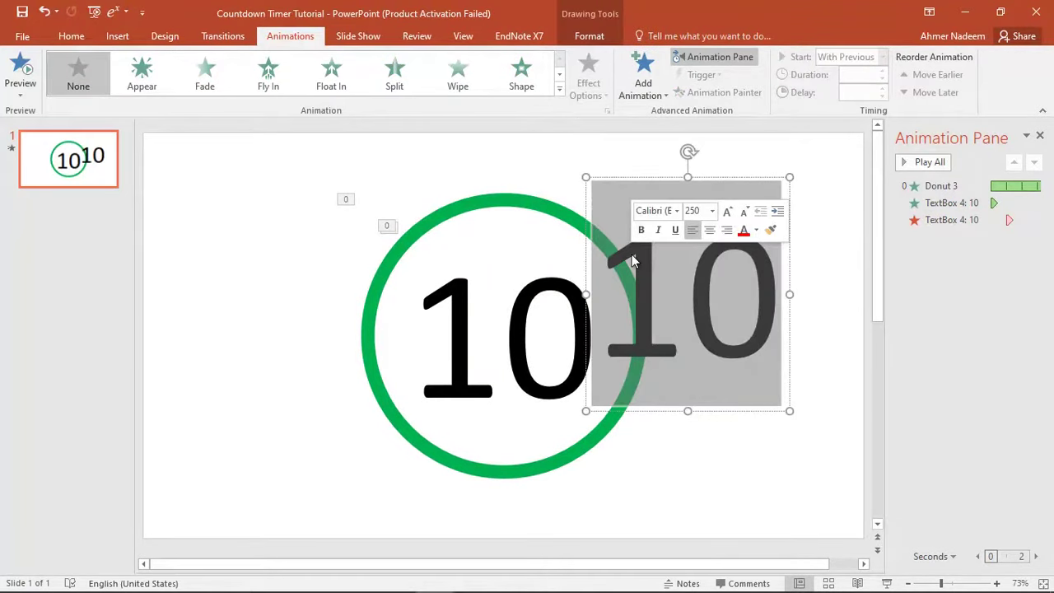
text(9)
mouse_move(661, 179)
mouse_down()
mouse_move(247, 158)
mouse_move(233, 134)
mouse_up()
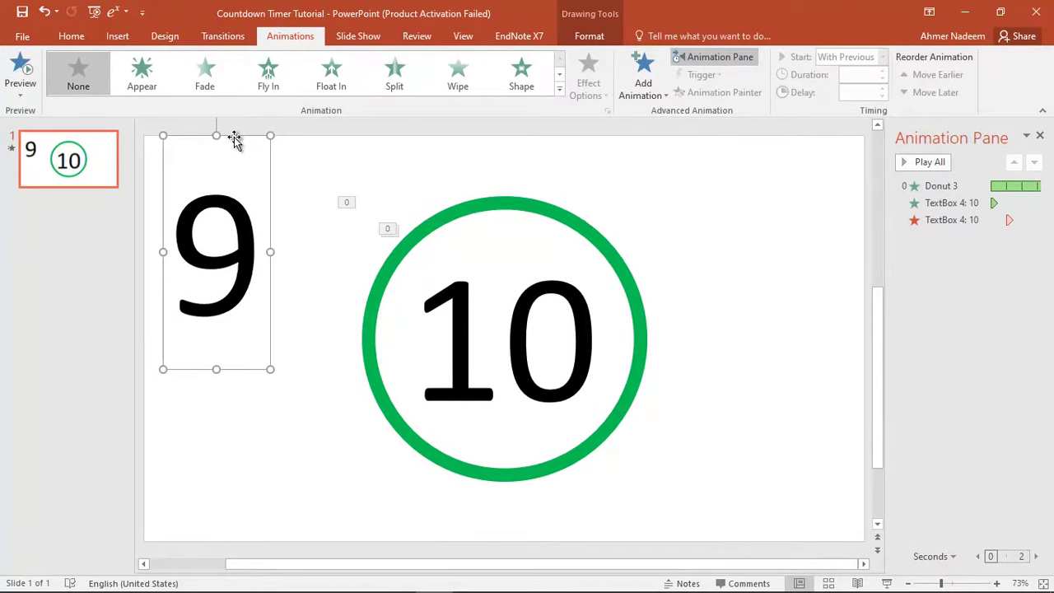
Step: Duplicate the 9 box rightward into boxes reading 8, 7, 6 and 5
key(ctrl+b)
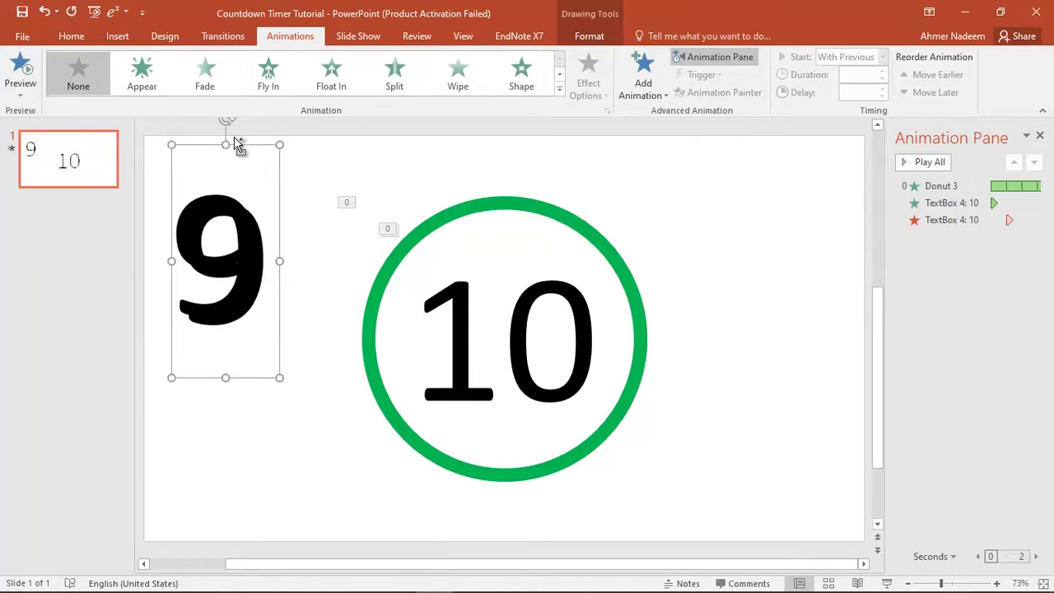
drag(242, 145, 301, 136)
double_click(298, 239)
text(8)
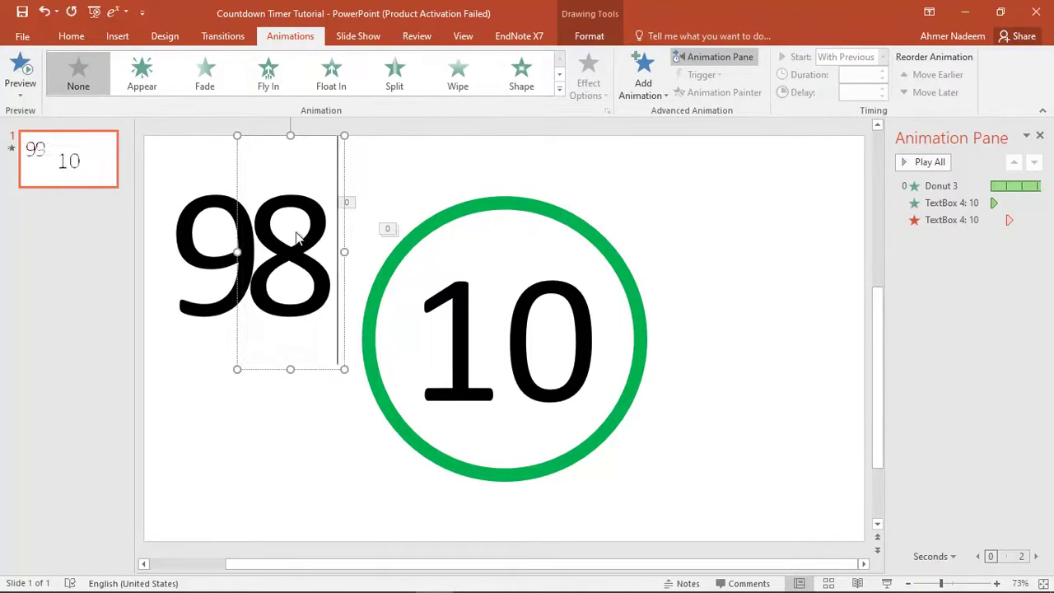
key(ctrl+d)
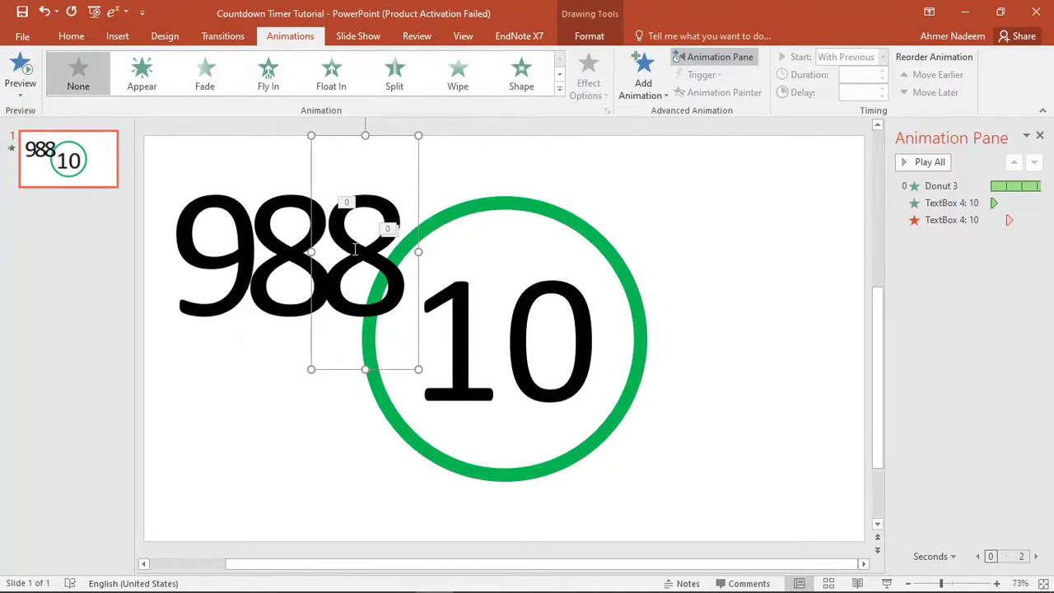
text(7)
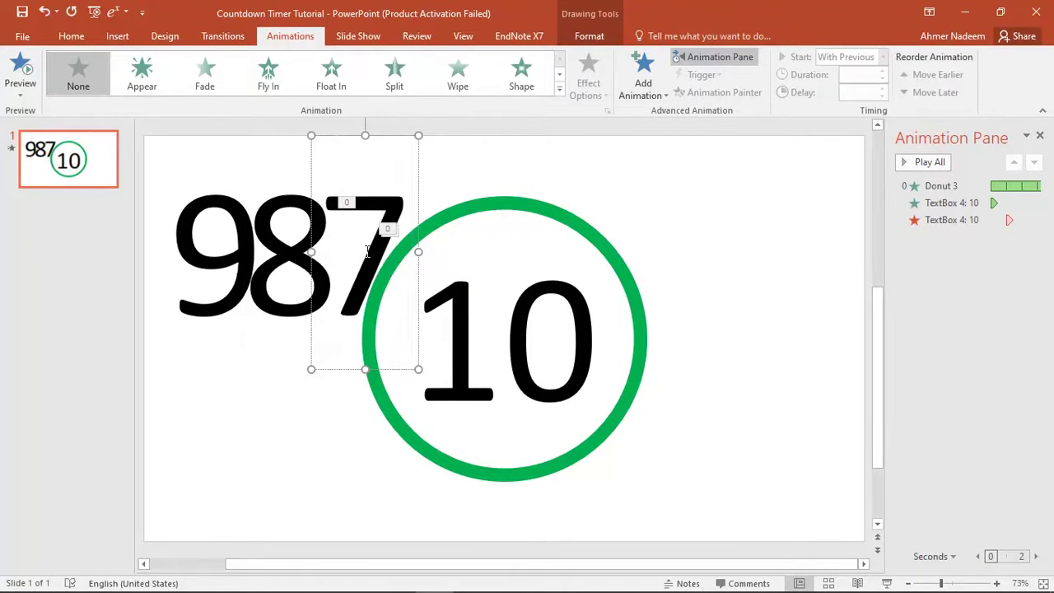
key(ctrl+d)
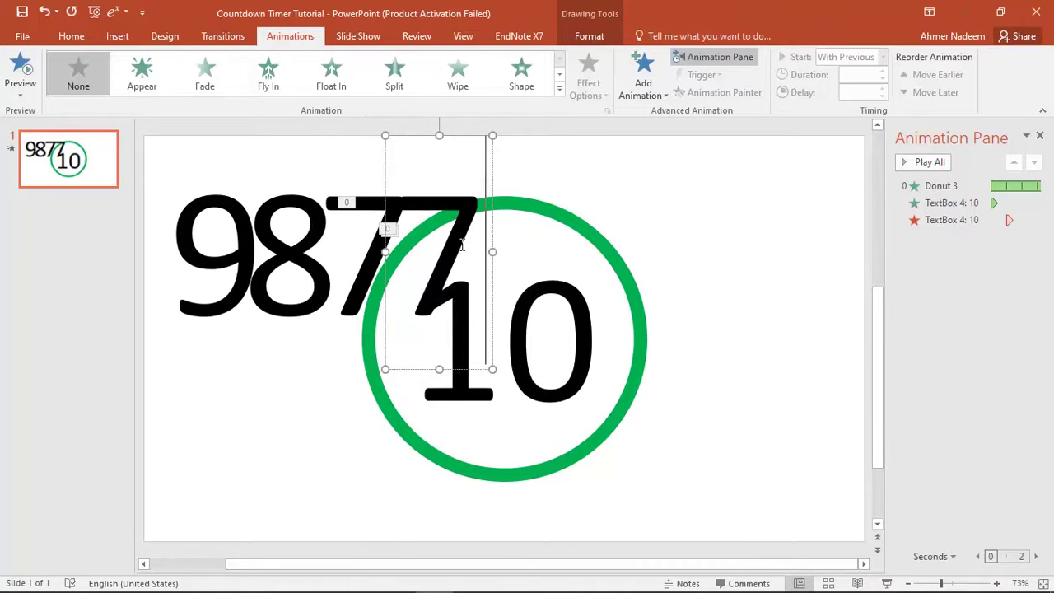
double_click(461, 243)
text(6)
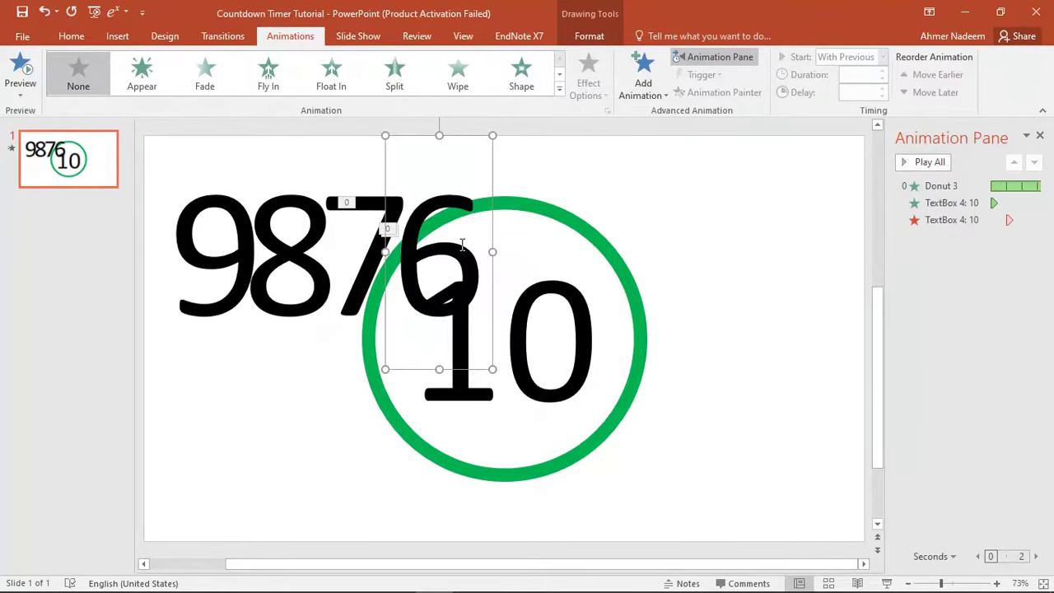
key(ctrl+d)
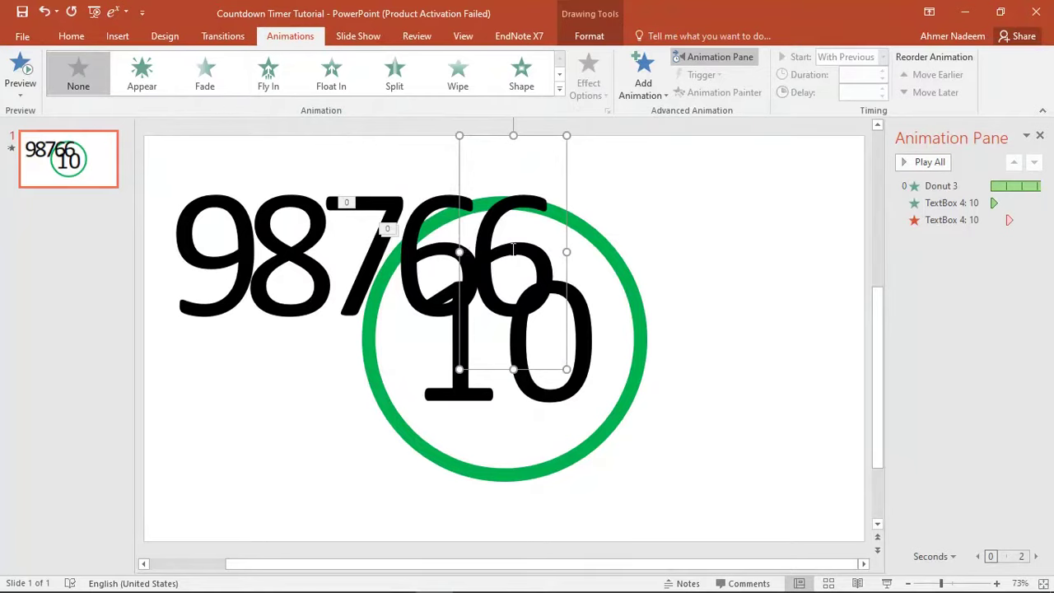
double_click(513, 248)
text(5)
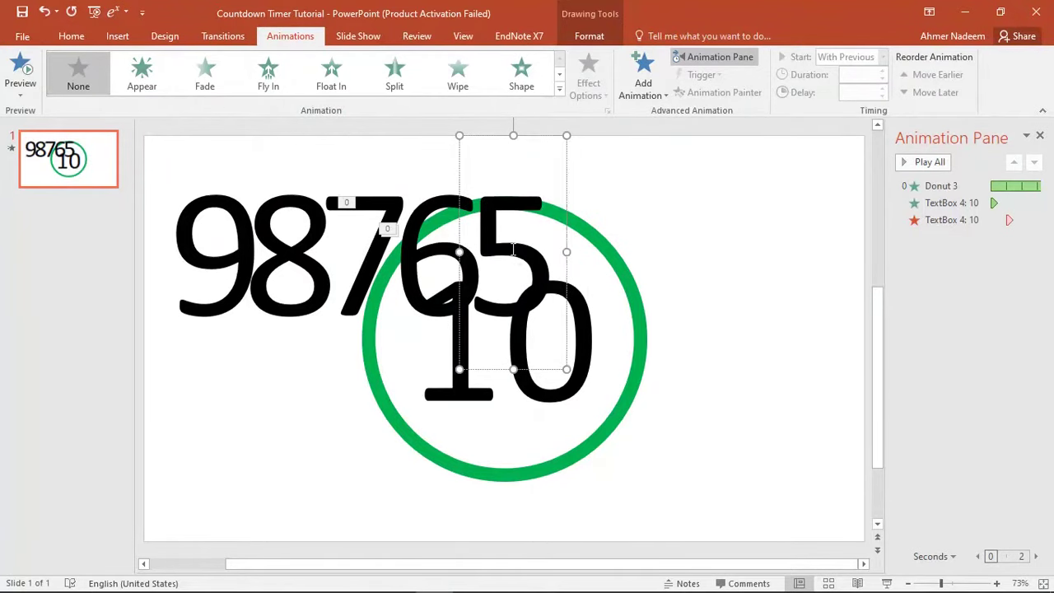
Step: Continue the row with duplicated boxes reading 4, 3, 2 and 1
key(ctrl+d)
double_click(586, 246)
text(4)
key(ctrl+d)
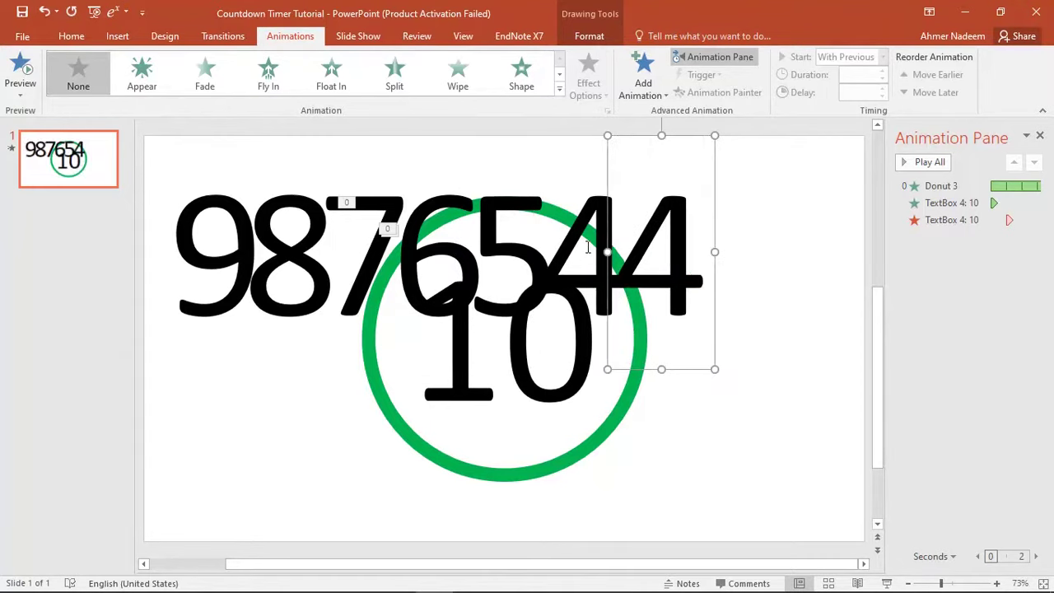
double_click(664, 244)
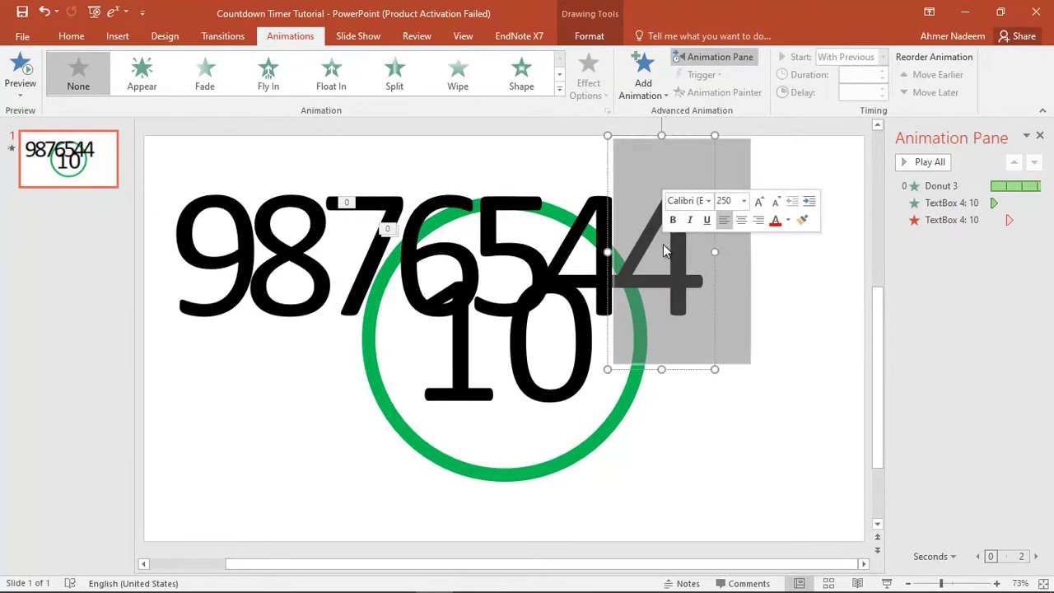
text(3)
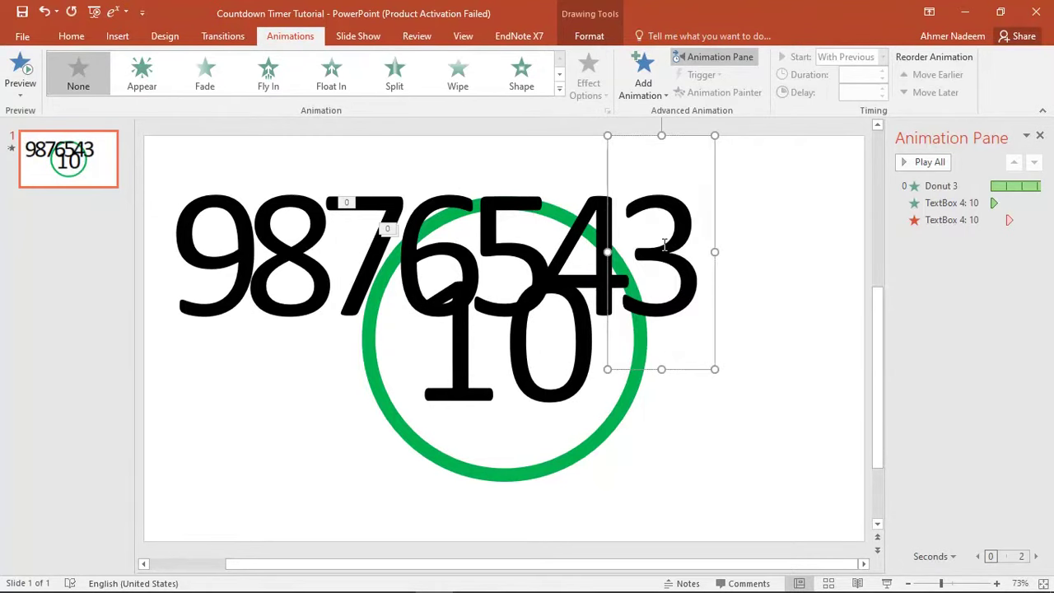
key(ctrl+d)
double_click(728, 247)
text(2)
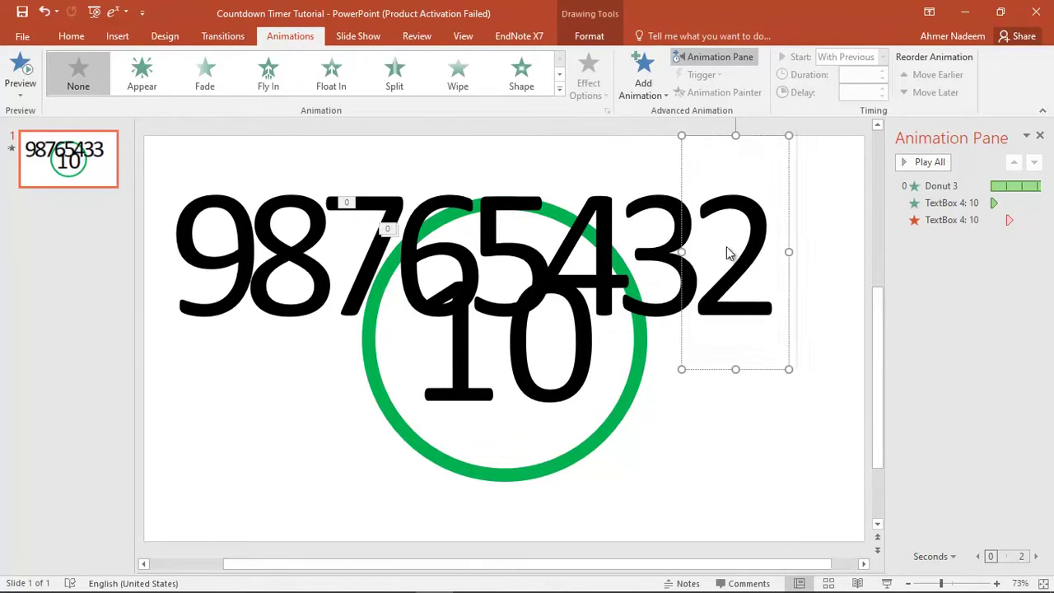
key(ctrl+d)
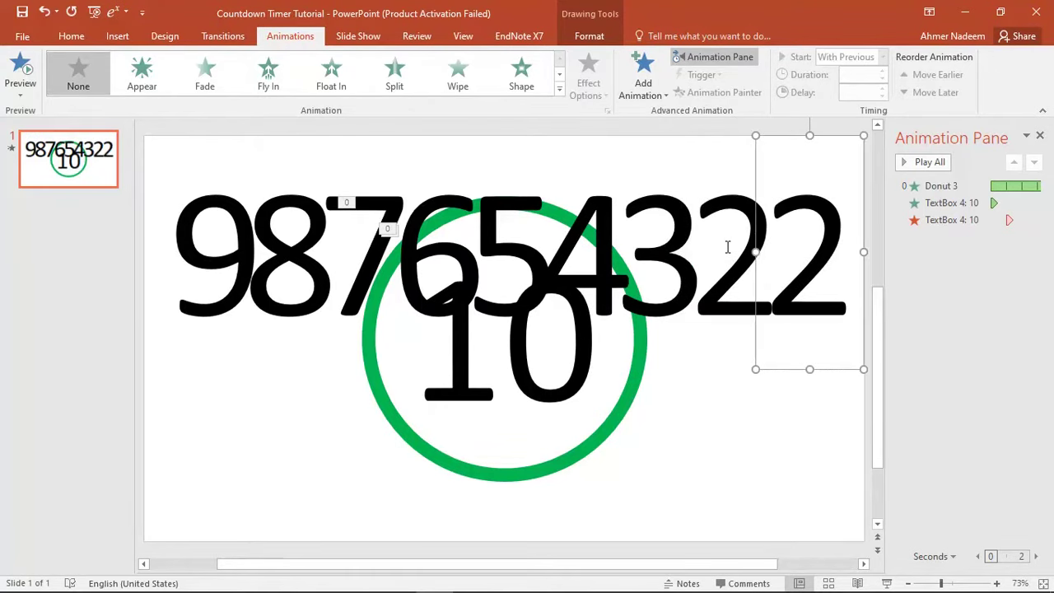
double_click(817, 264)
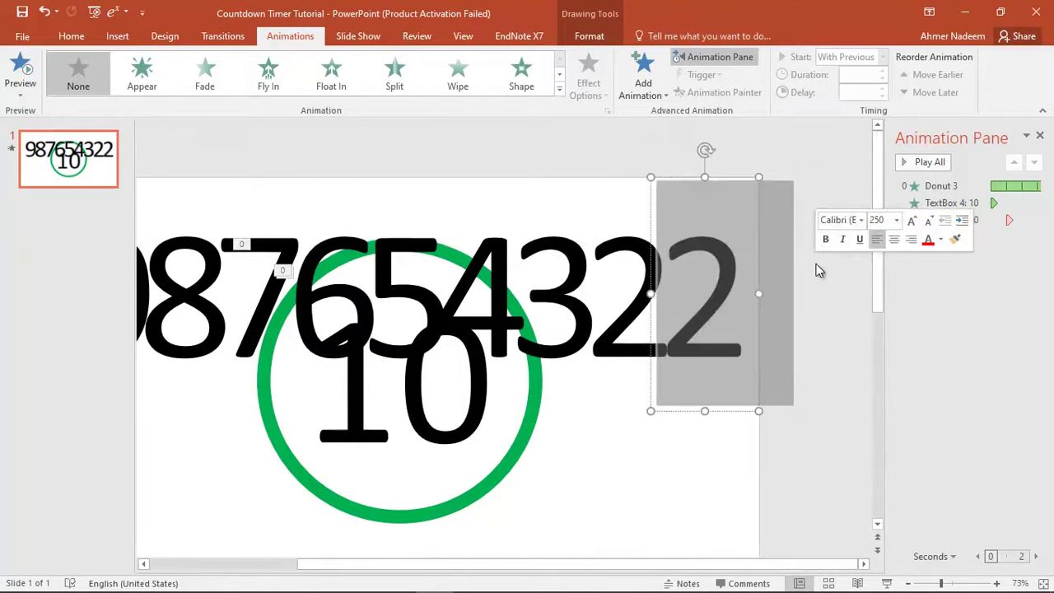
text(1)
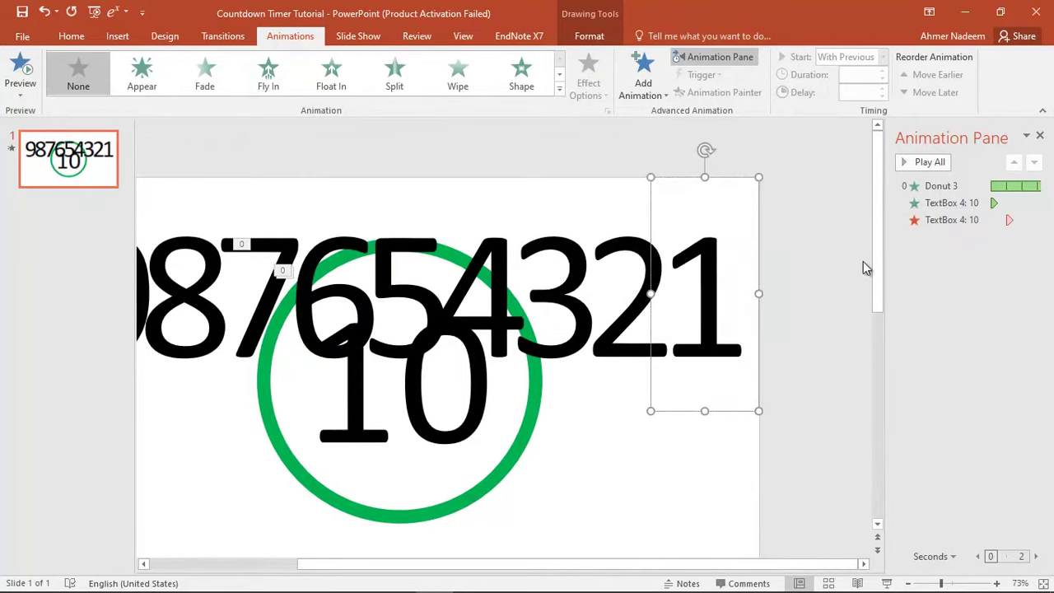
Step: Give the 9 an Appear entrance starting With Previous after 1.00 second
drag(873, 264, 875, 354)
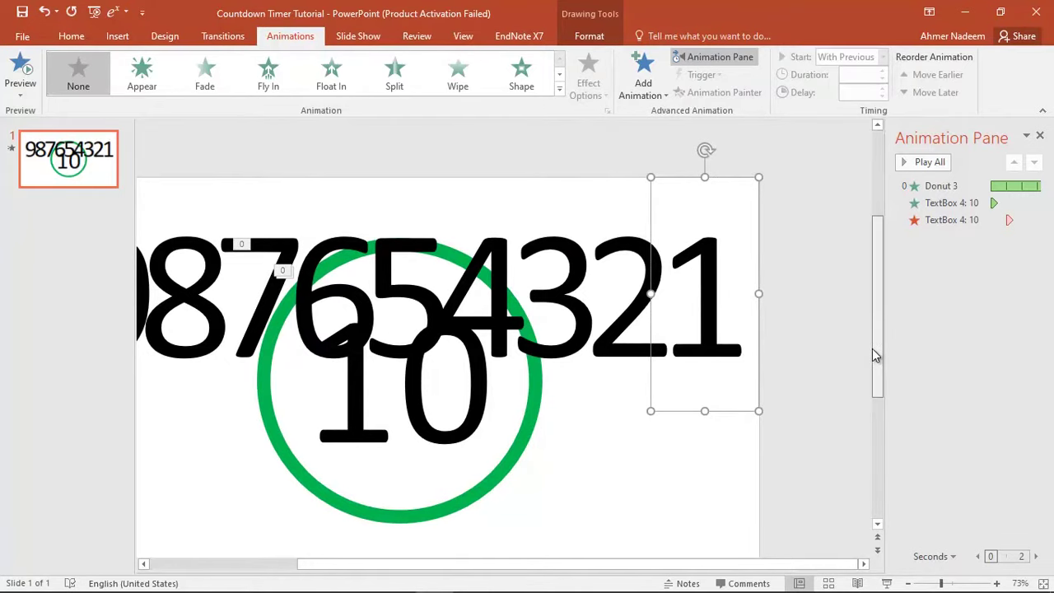
drag(763, 563, 659, 564)
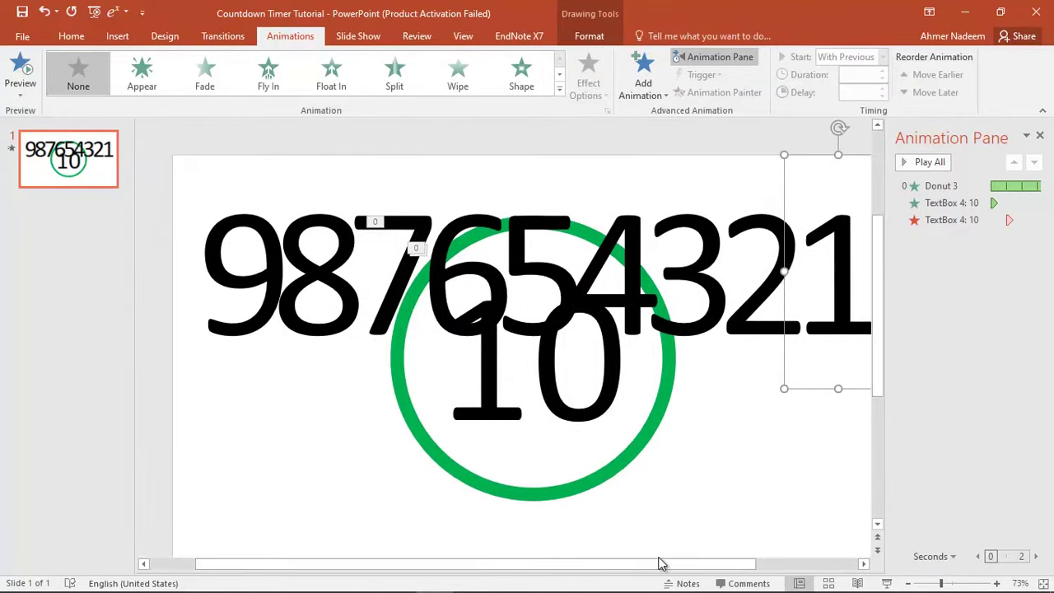
click(666, 542)
scroll(667, 544, down, 2)
drag(694, 567, 715, 566)
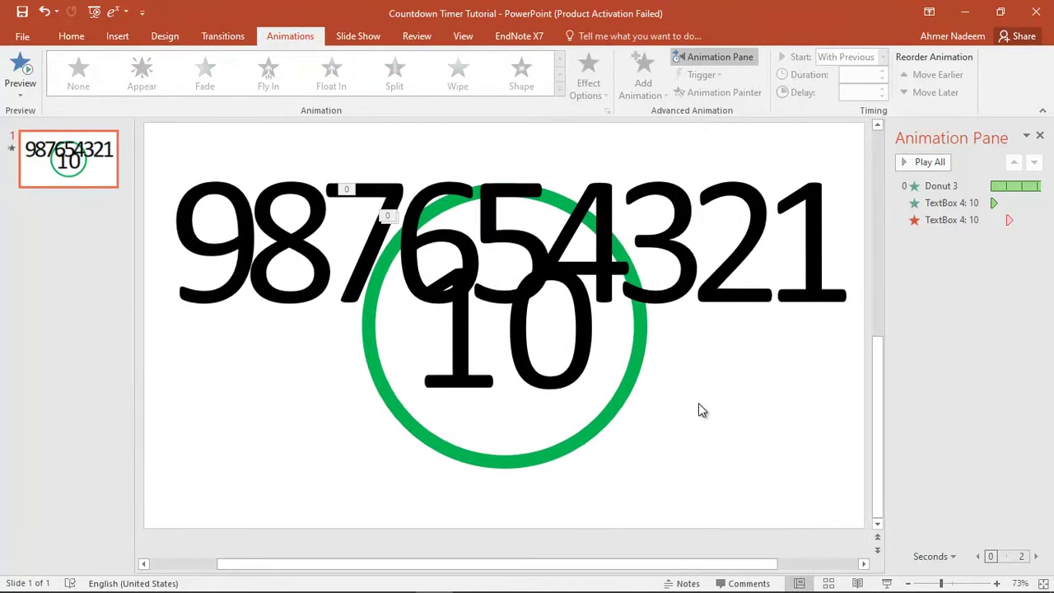
scroll(698, 404, up, 2)
click(247, 295)
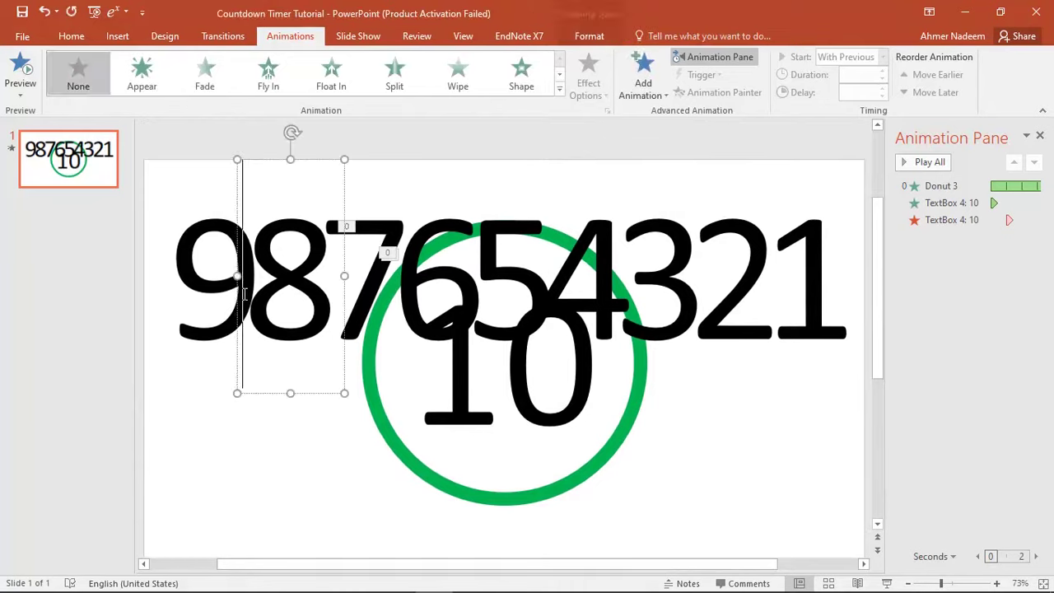
click(214, 253)
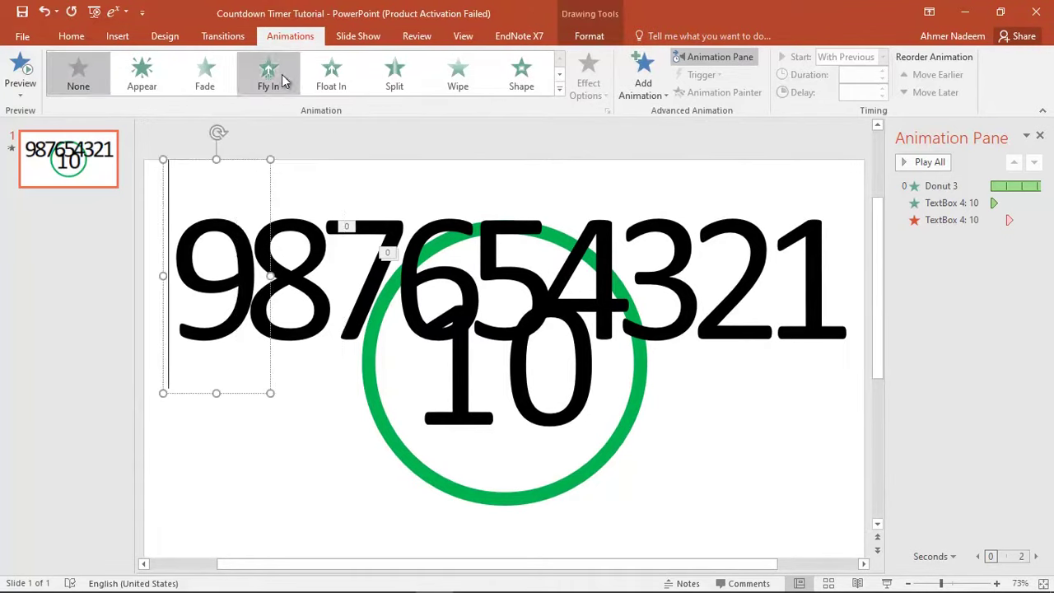
click(144, 82)
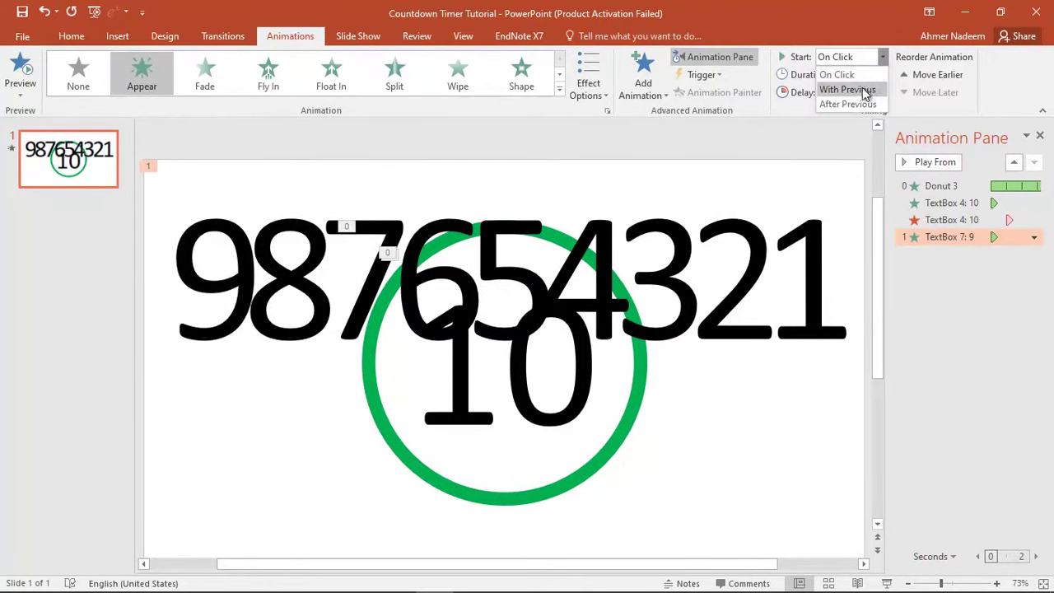
click(860, 89)
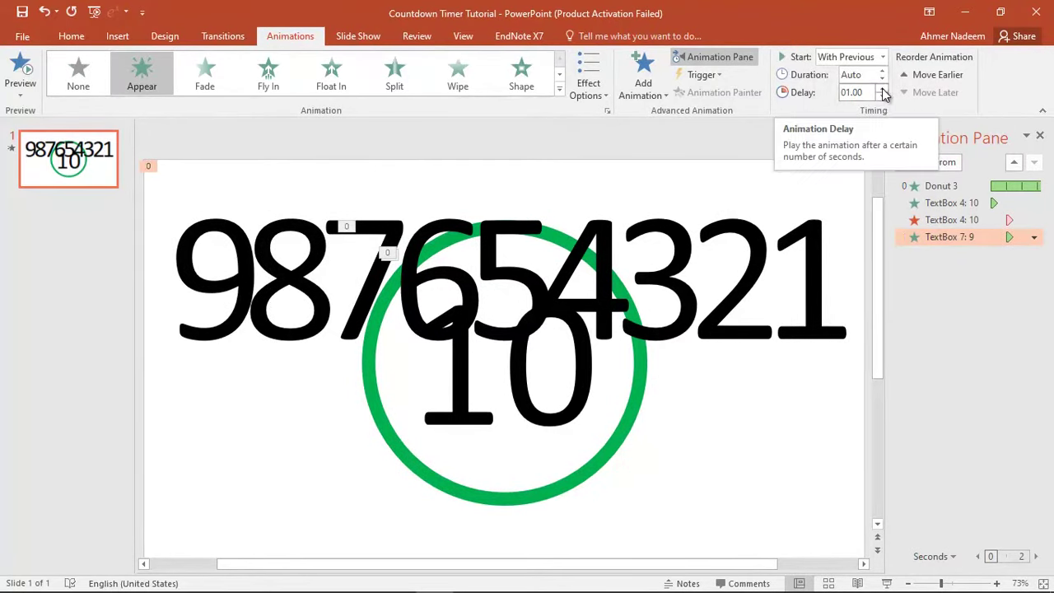
Step: Add a Disappear exit to the 9, starting With Previous with a 2.00-second delay
click(644, 82)
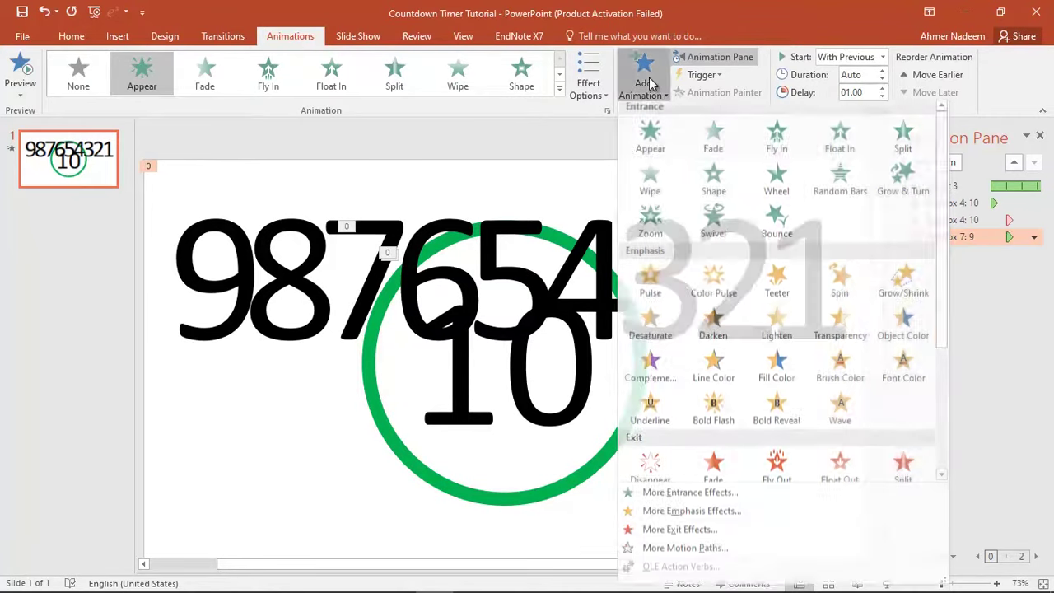
click(655, 469)
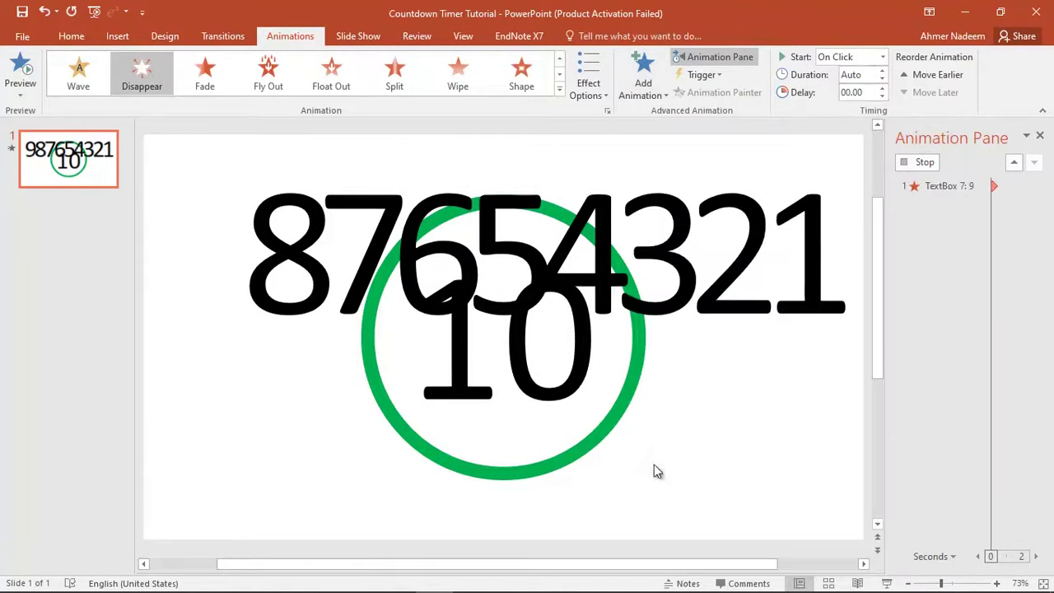
click(882, 58)
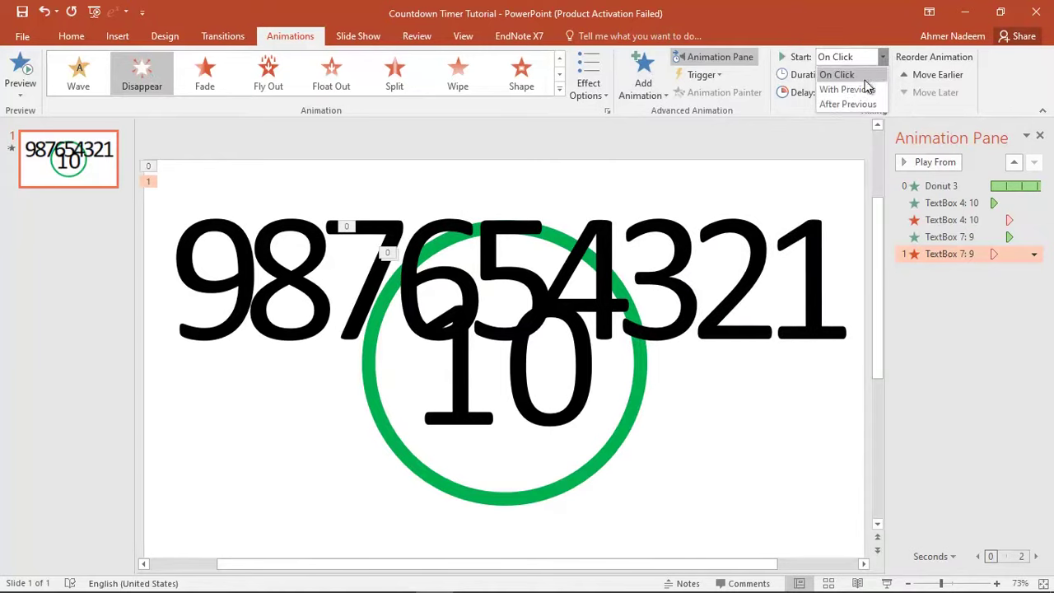
click(847, 86)
click(881, 89)
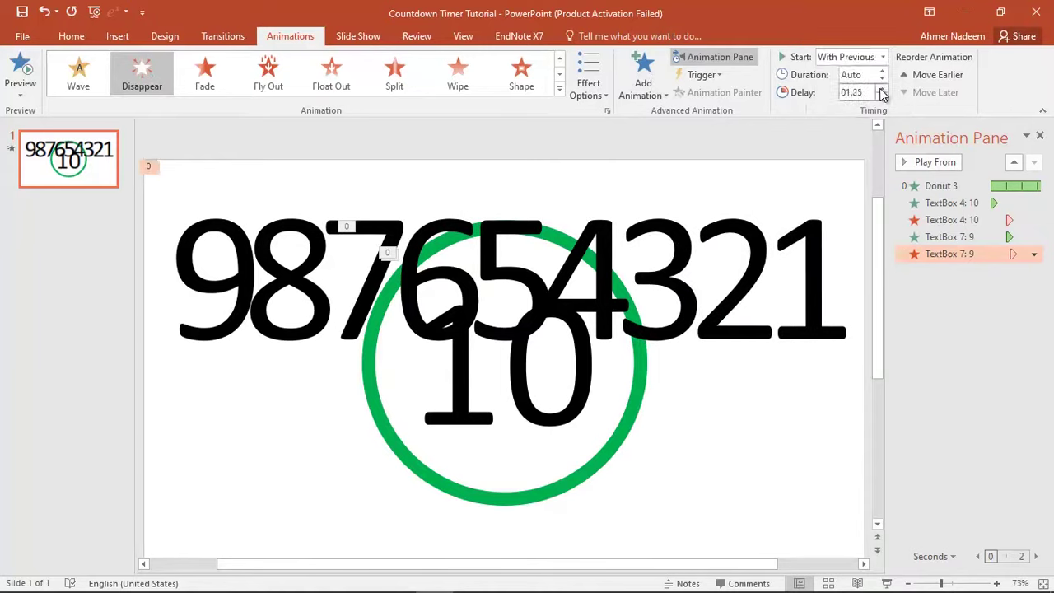
click(288, 262)
Step: Give the 8 an Appear entrance starting With Previous after 2.00 seconds
click(159, 80)
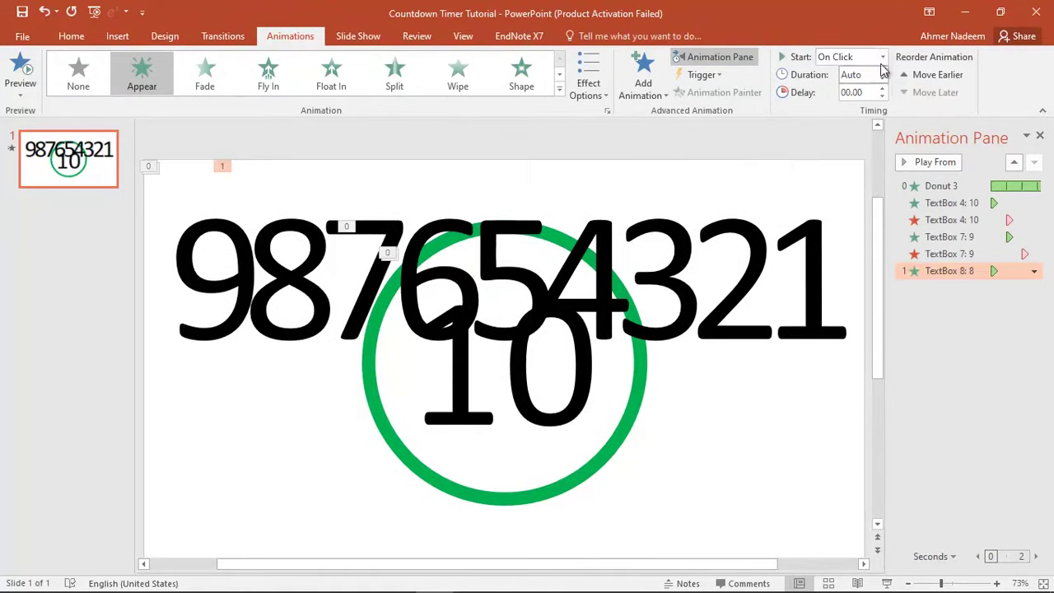
click(882, 57)
click(865, 94)
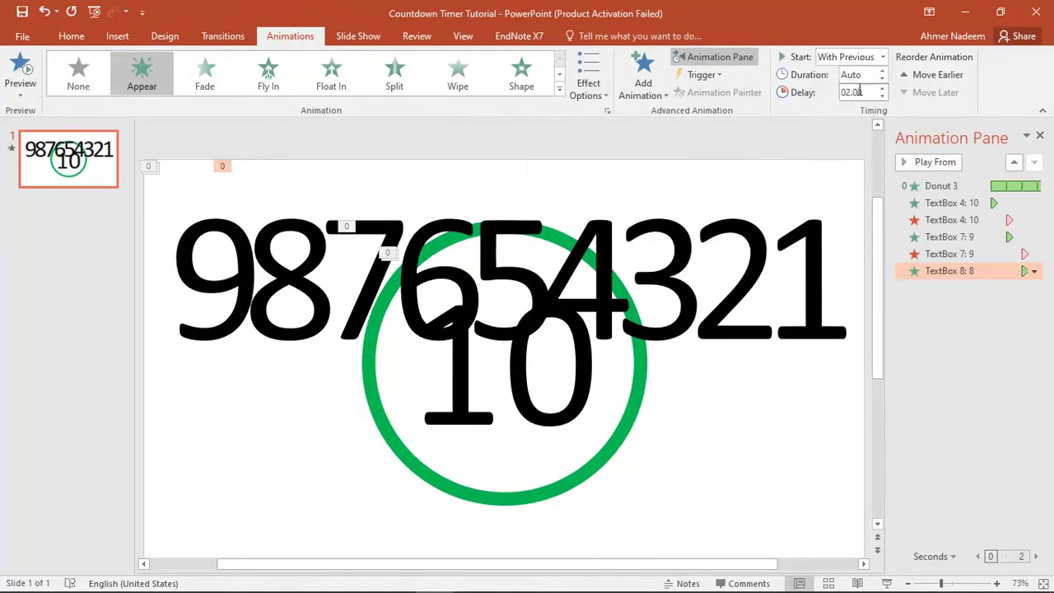
Step: Add a Disappear exit to the 8, starting With Previous with a 3.00-second delay
click(641, 86)
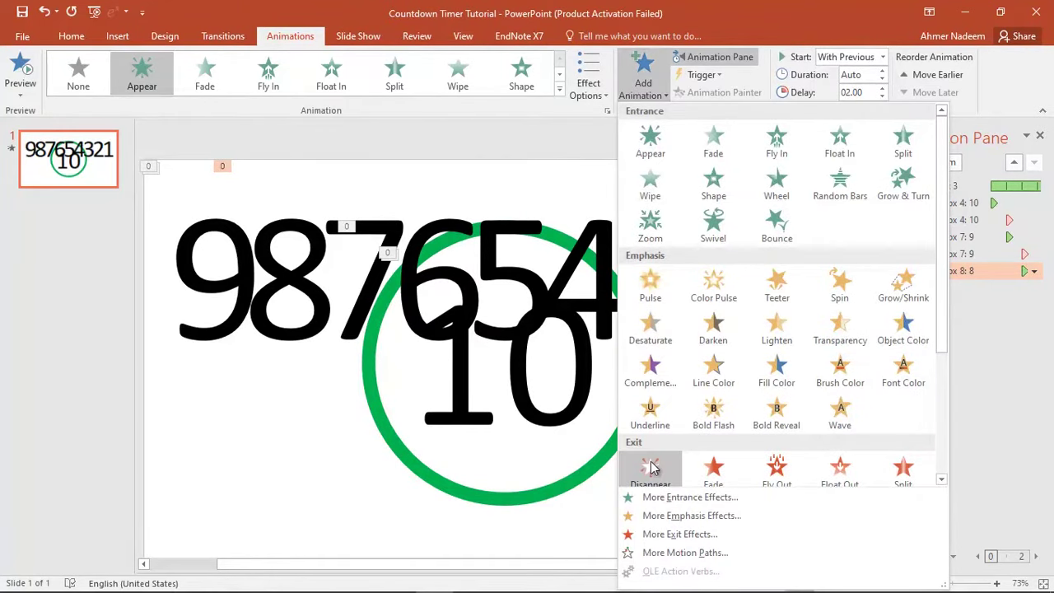
scroll(651, 461, down, 3)
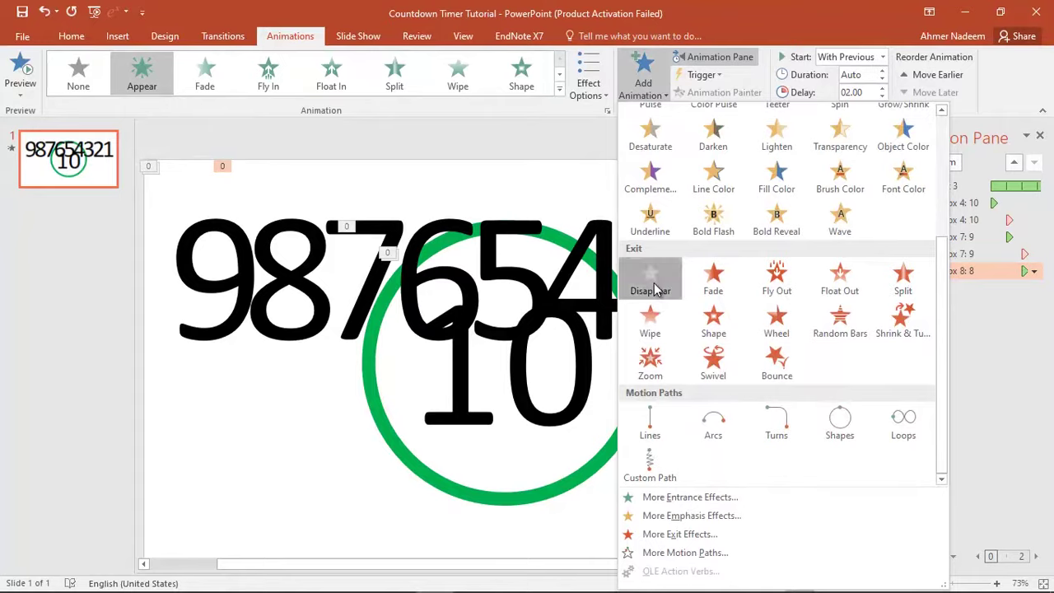
click(651, 280)
click(882, 57)
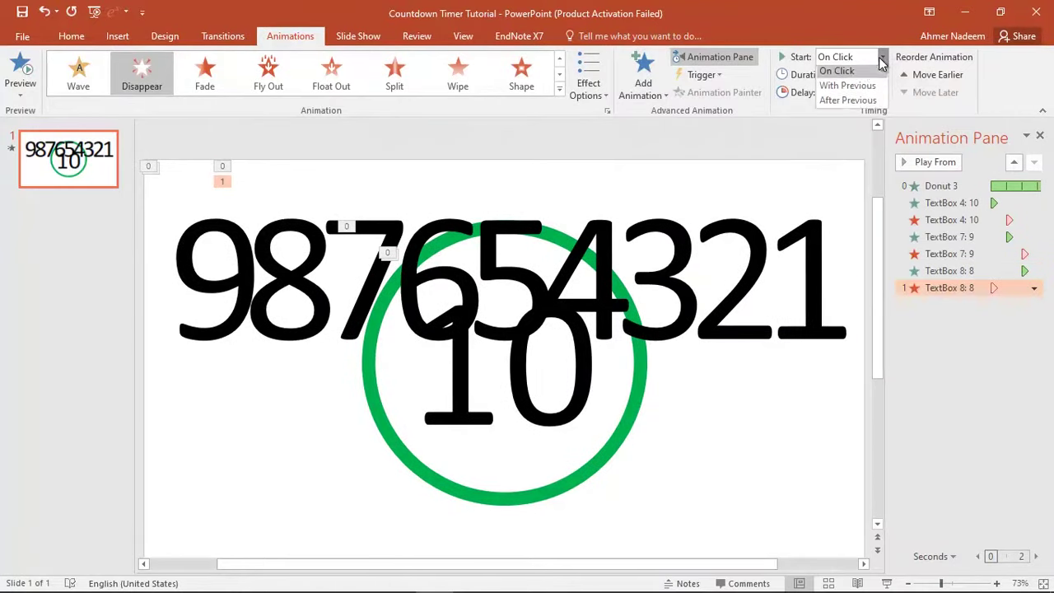
click(859, 87)
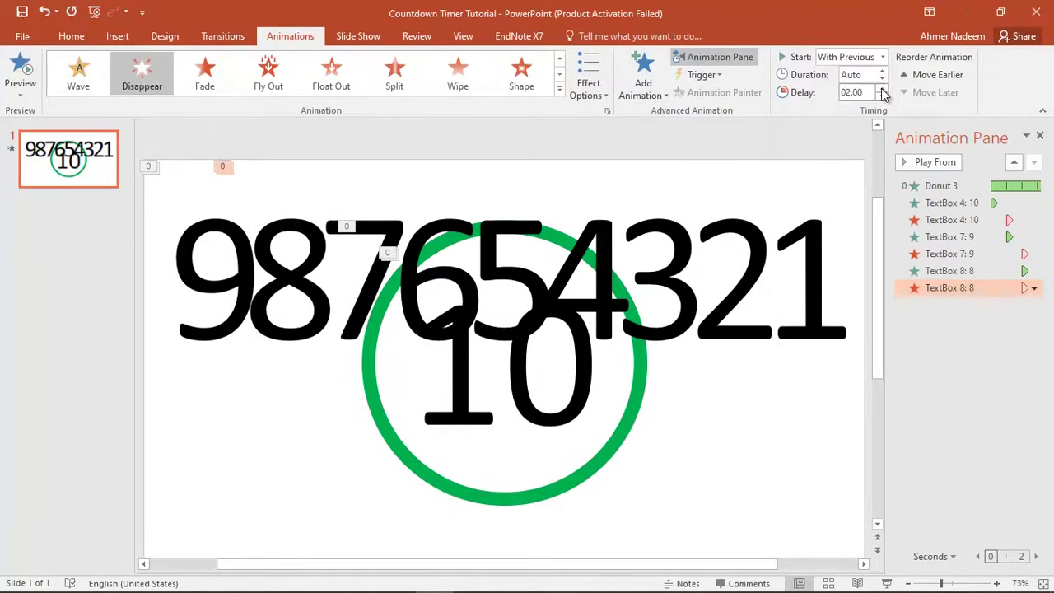
click(882, 89)
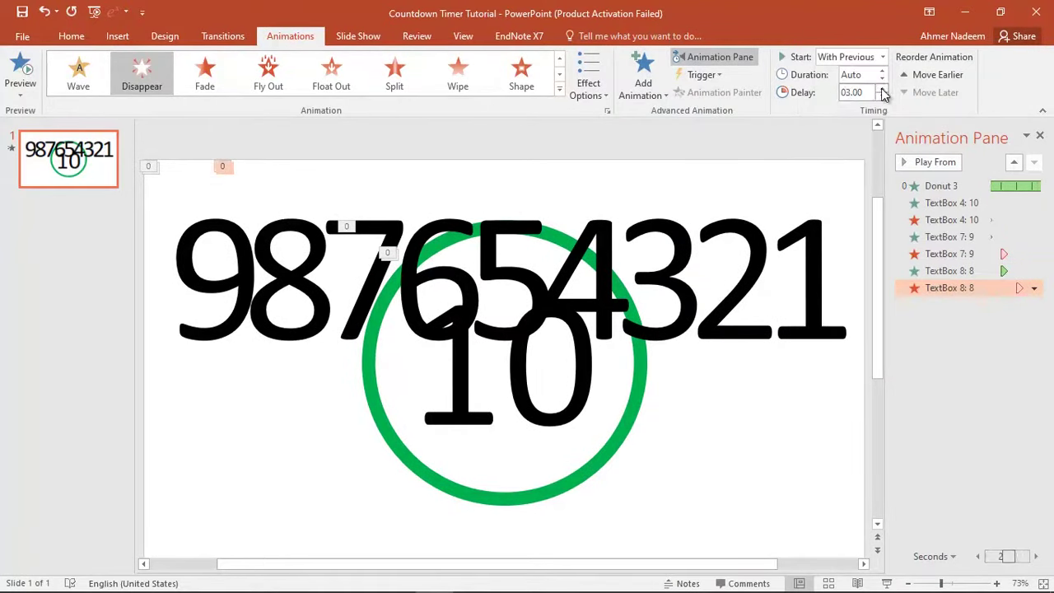
click(204, 249)
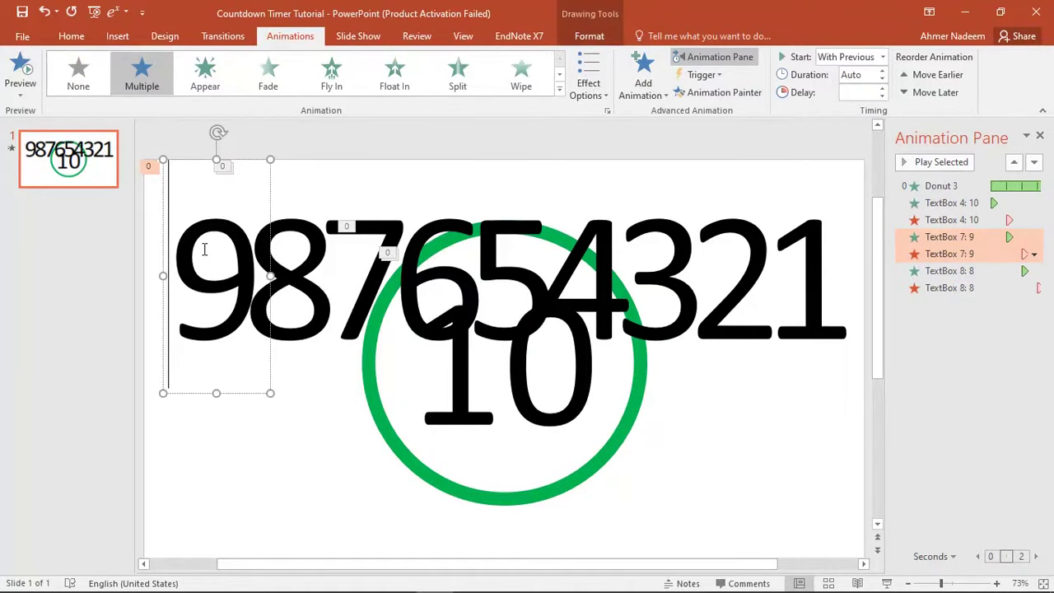
Step: Give the 7 an Appear entrance starting With Previous after 3.00 seconds
click(379, 253)
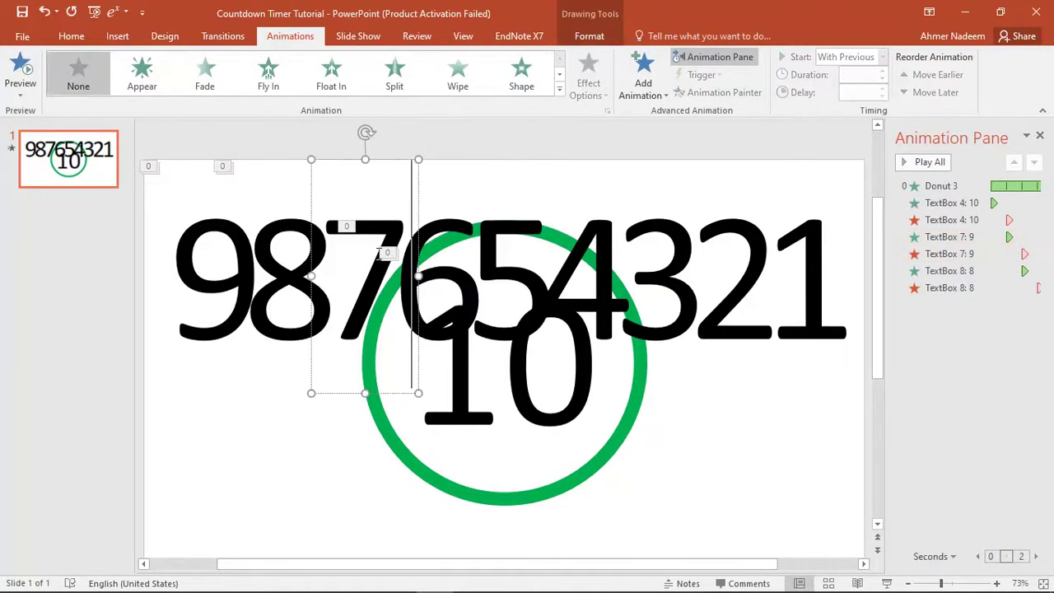
click(160, 87)
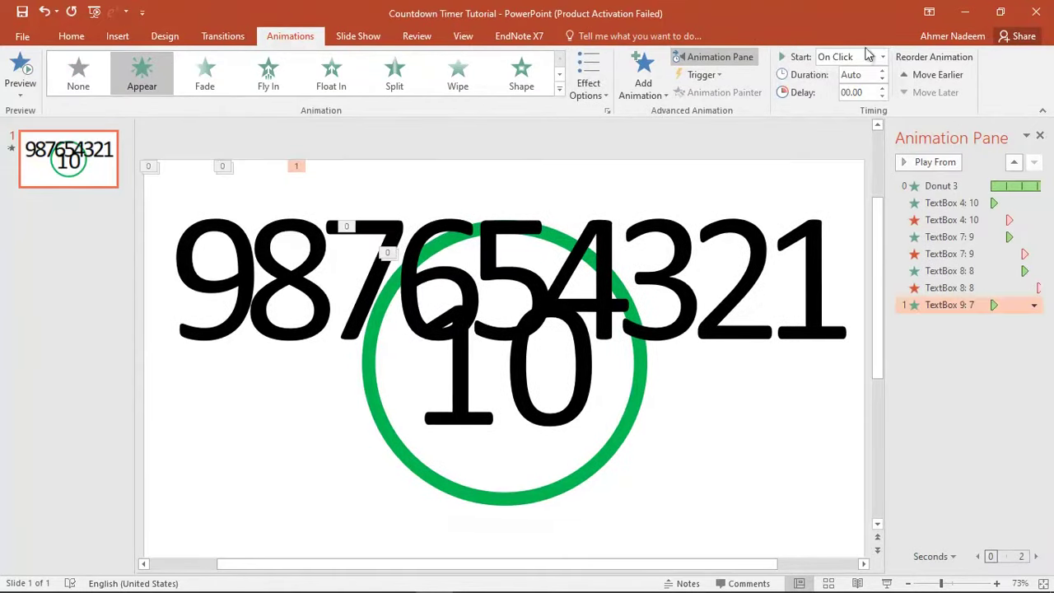
click(881, 57)
click(855, 89)
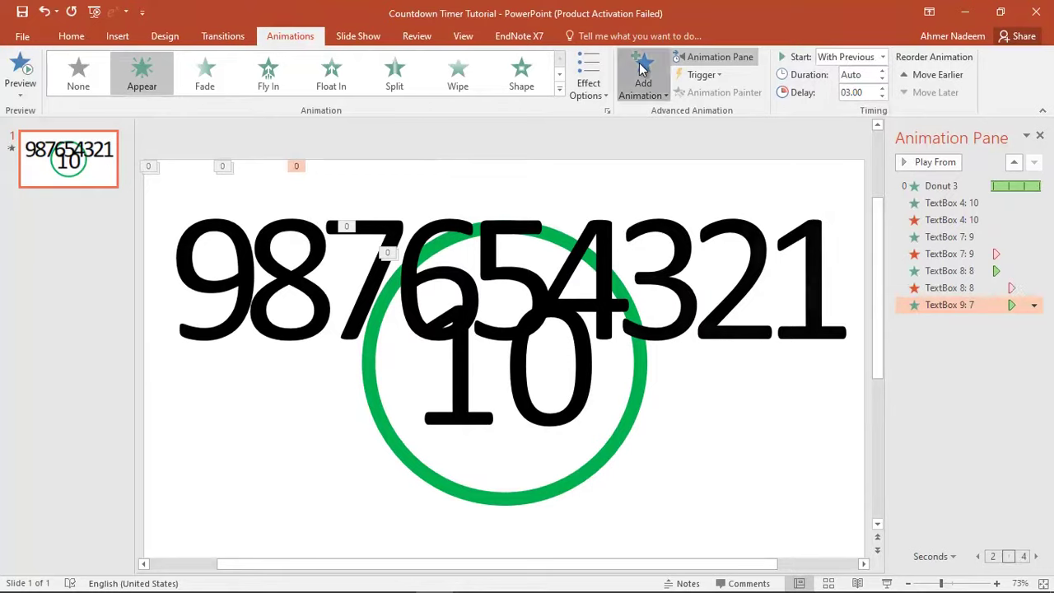
Step: Add a Disappear exit to the 7 starting With Previous
click(642, 74)
scroll(675, 296, down, 3)
click(653, 294)
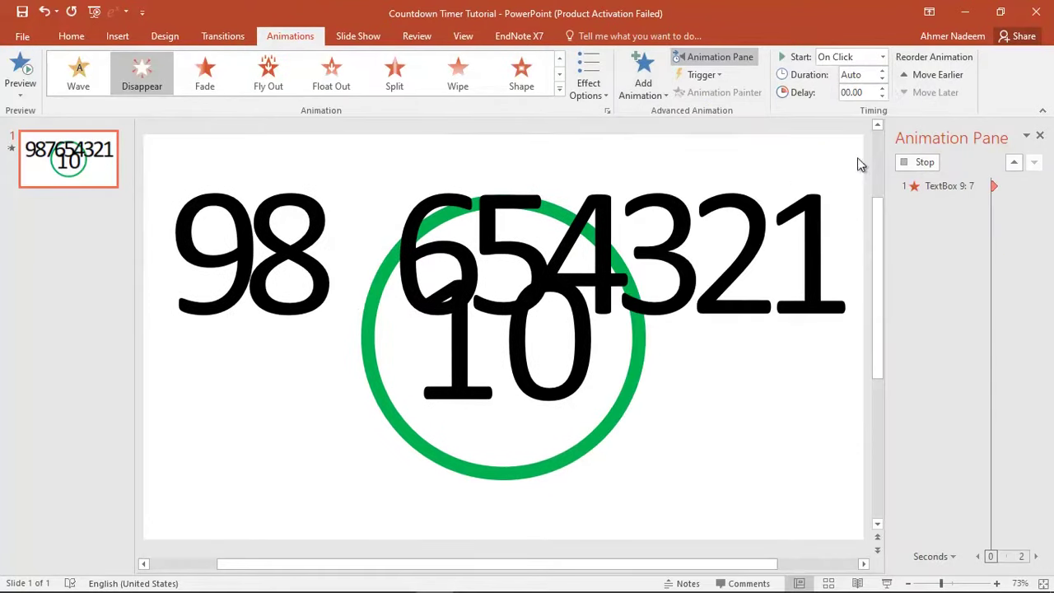
click(882, 56)
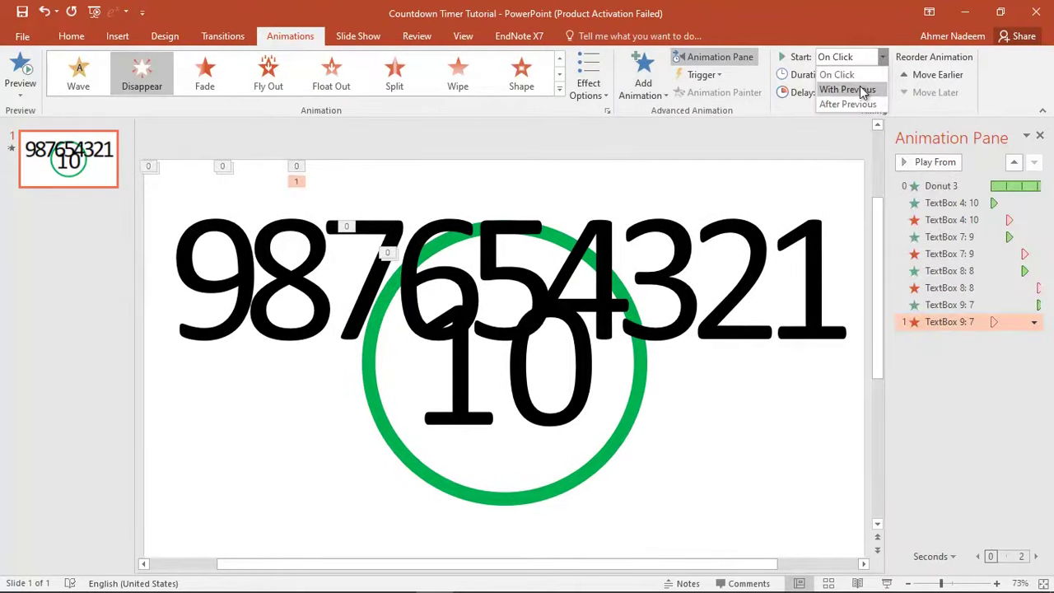
click(863, 91)
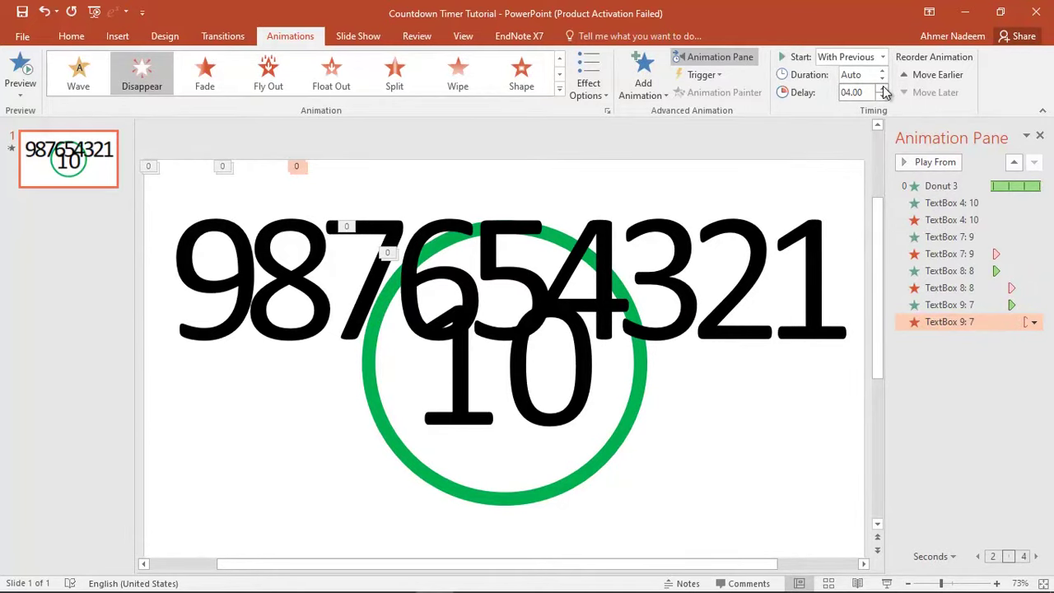
Step: Give the number 6 an Appear entrance starting With Previous after 4.00 seconds
click(437, 251)
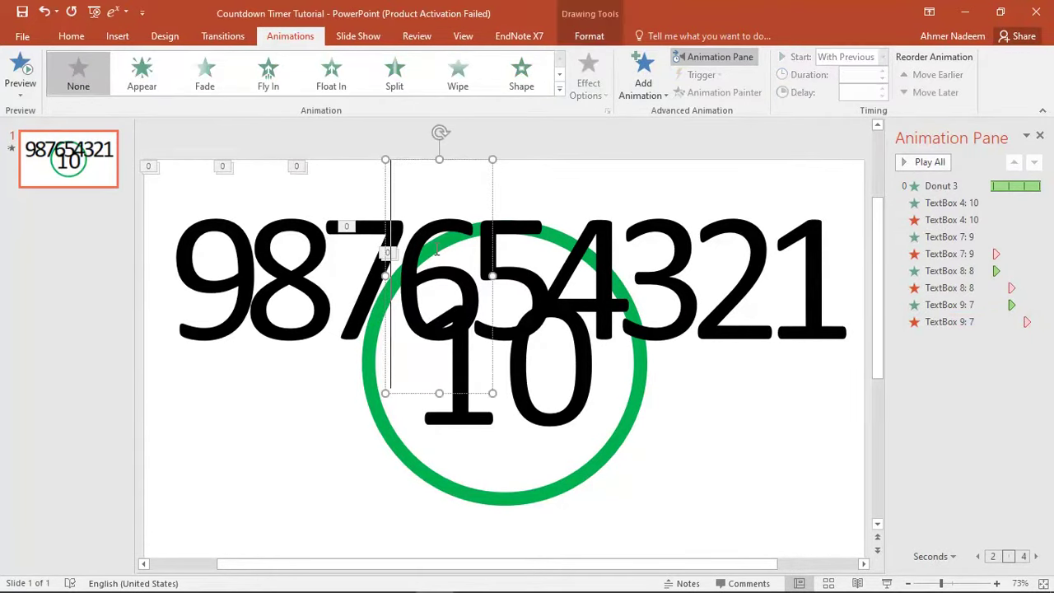
click(149, 83)
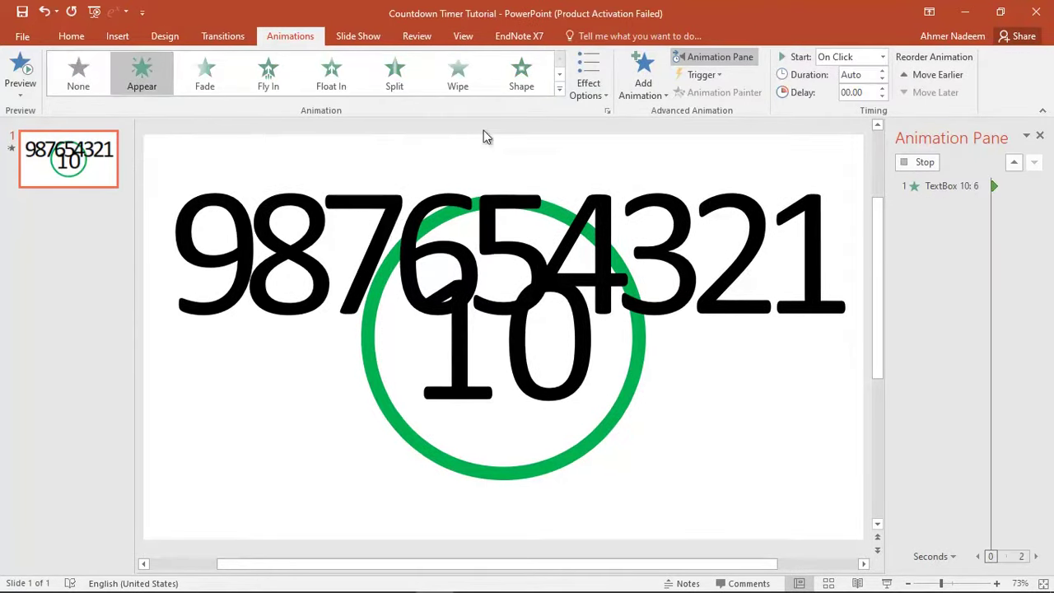
click(884, 60)
click(841, 87)
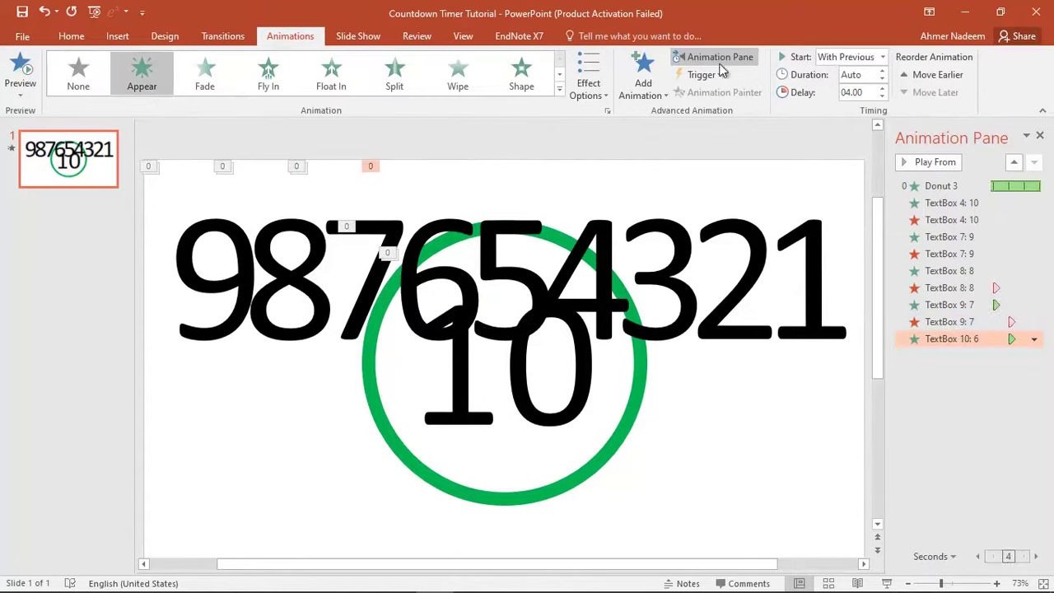
Step: Add a Disappear exit to the 6, With Previous after 5.00 seconds, then select the 5
click(641, 82)
scroll(659, 280, down, 3)
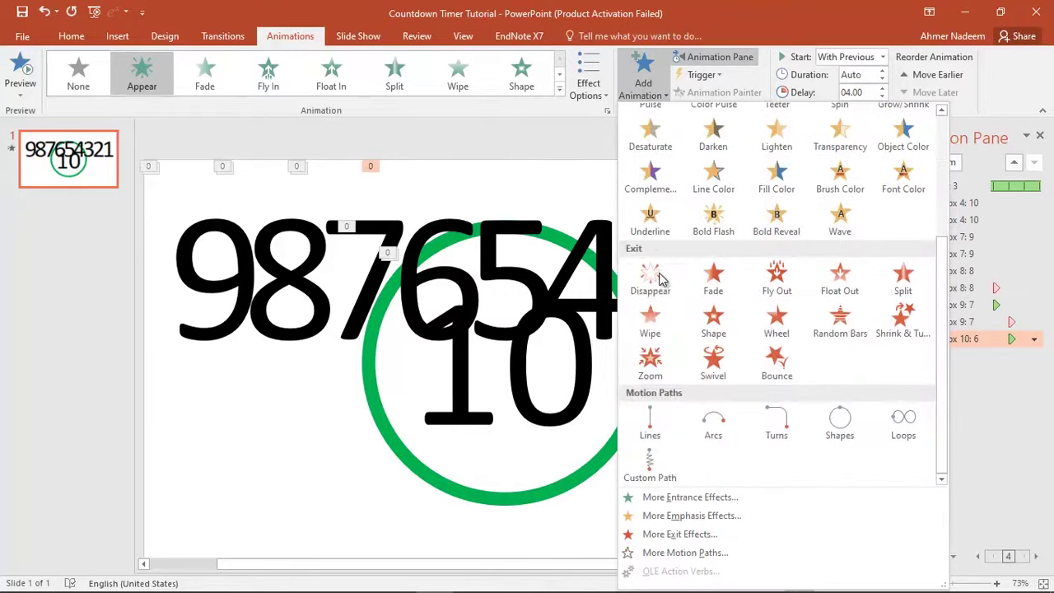
click(659, 280)
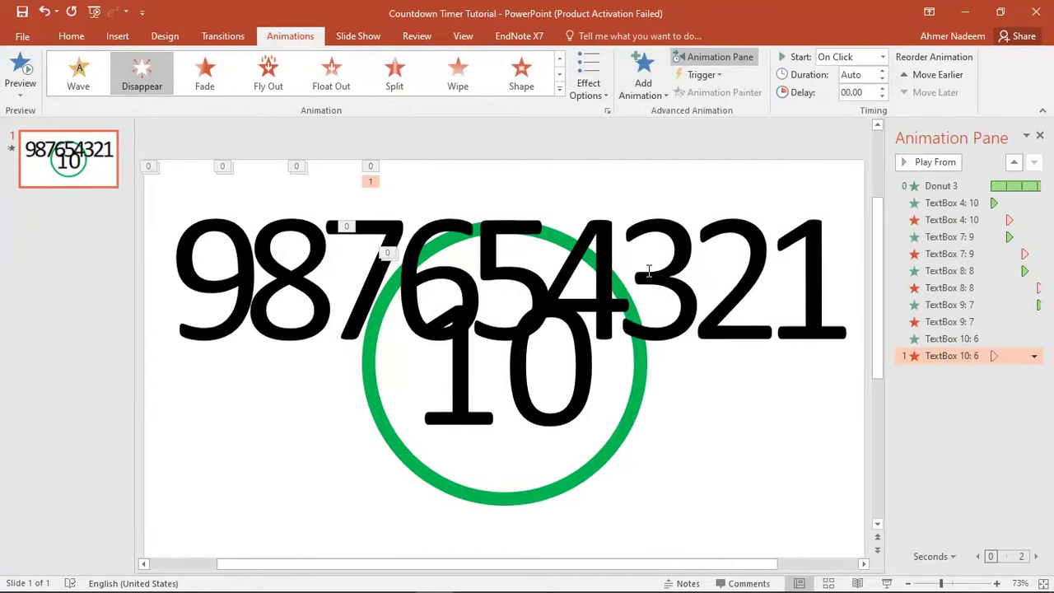
click(882, 57)
click(867, 89)
click(881, 87)
click(882, 88)
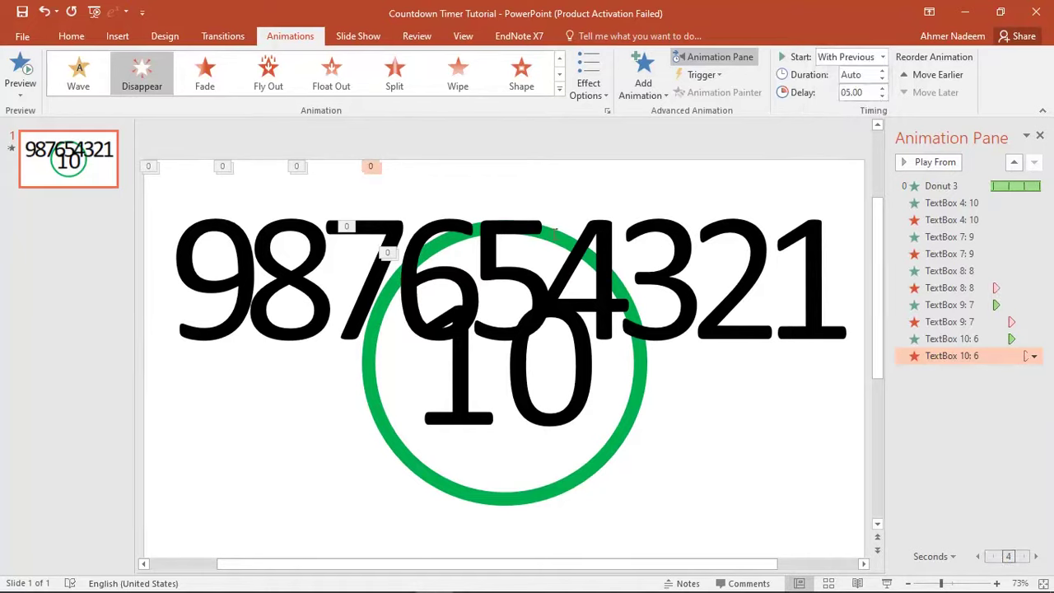
click(520, 265)
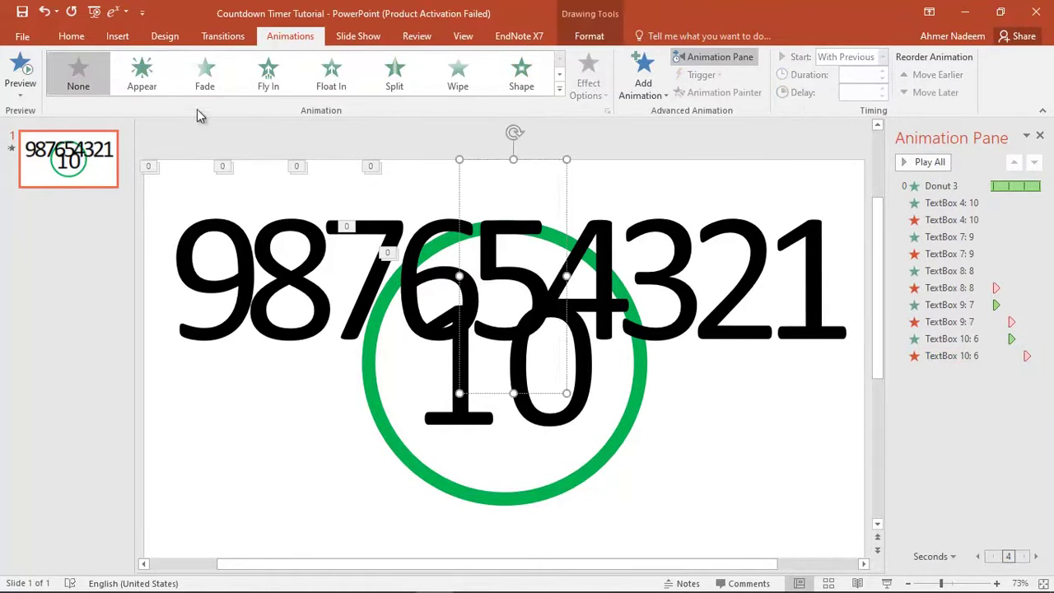
Step: Give the 5 an Appear entrance and a Disappear exit, both starting With Previous
click(142, 78)
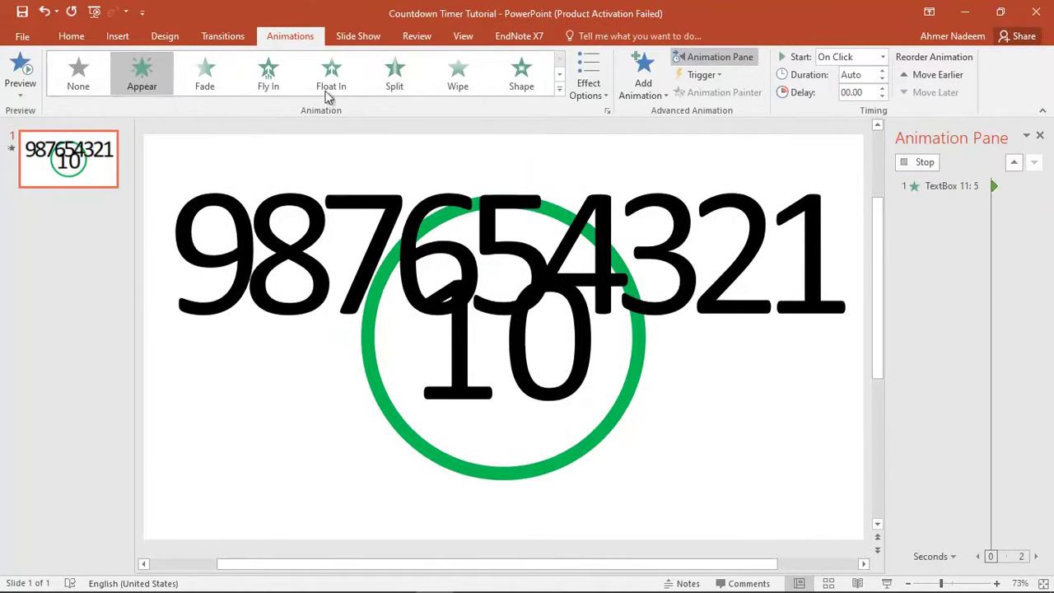
click(882, 57)
click(854, 91)
text(05)
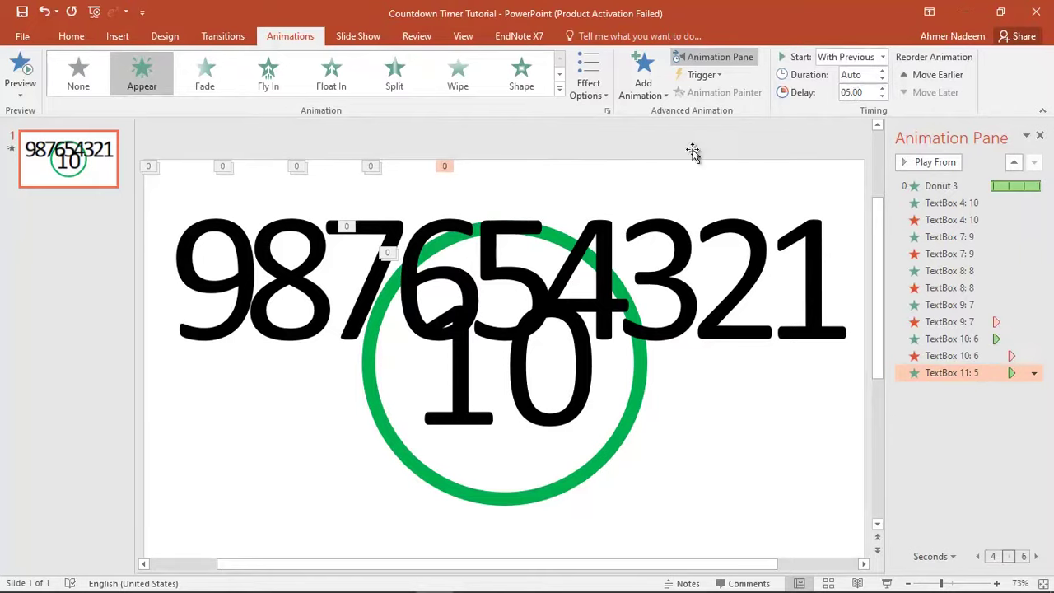
click(645, 82)
scroll(648, 247, down, 3)
click(648, 278)
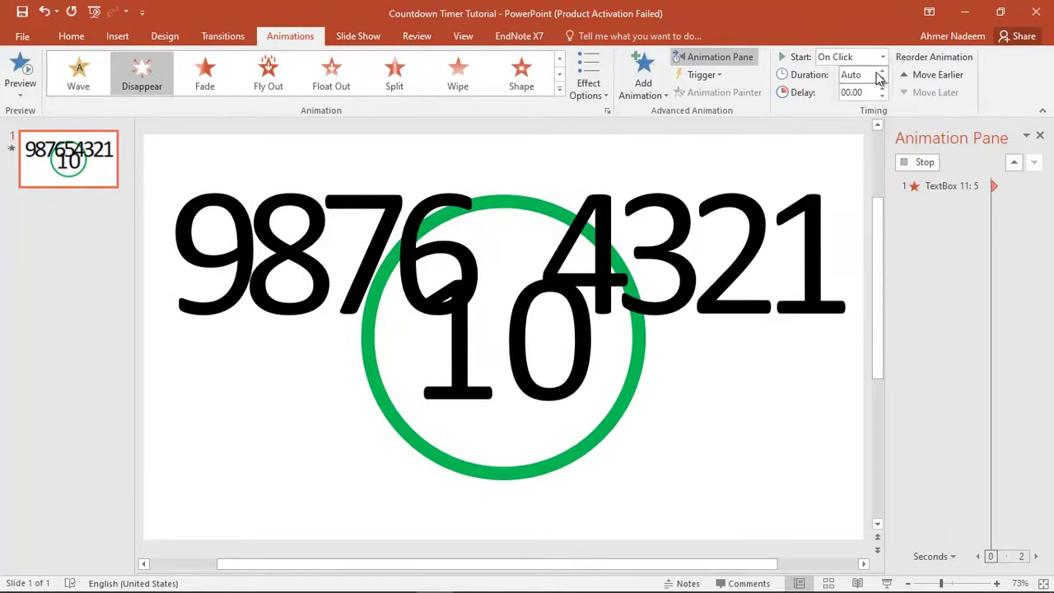
click(882, 57)
click(868, 90)
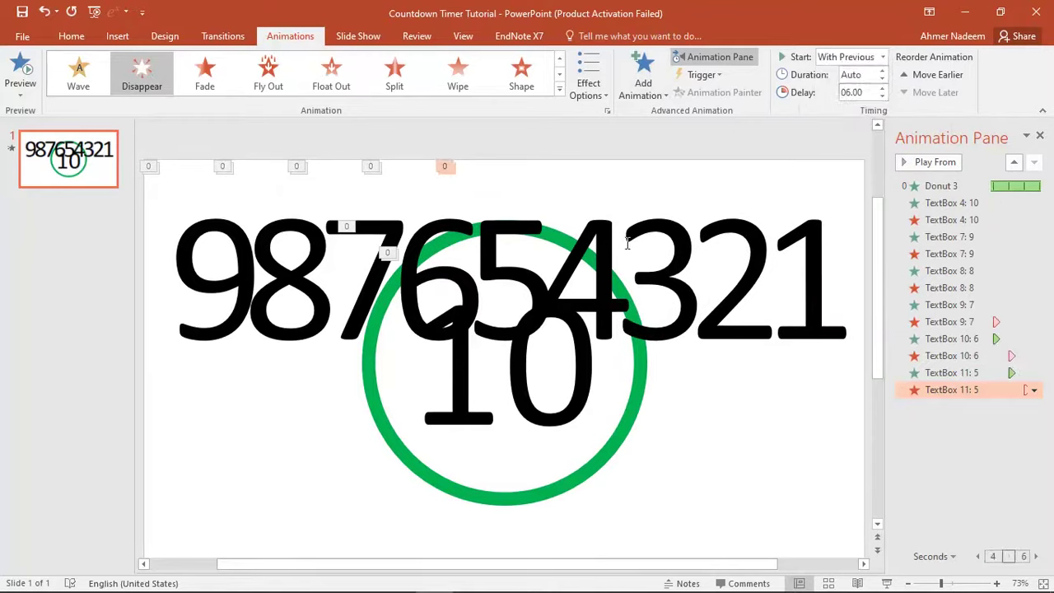
Step: Give the 4 an Appear entrance starting With Previous at 6.00 seconds
click(598, 262)
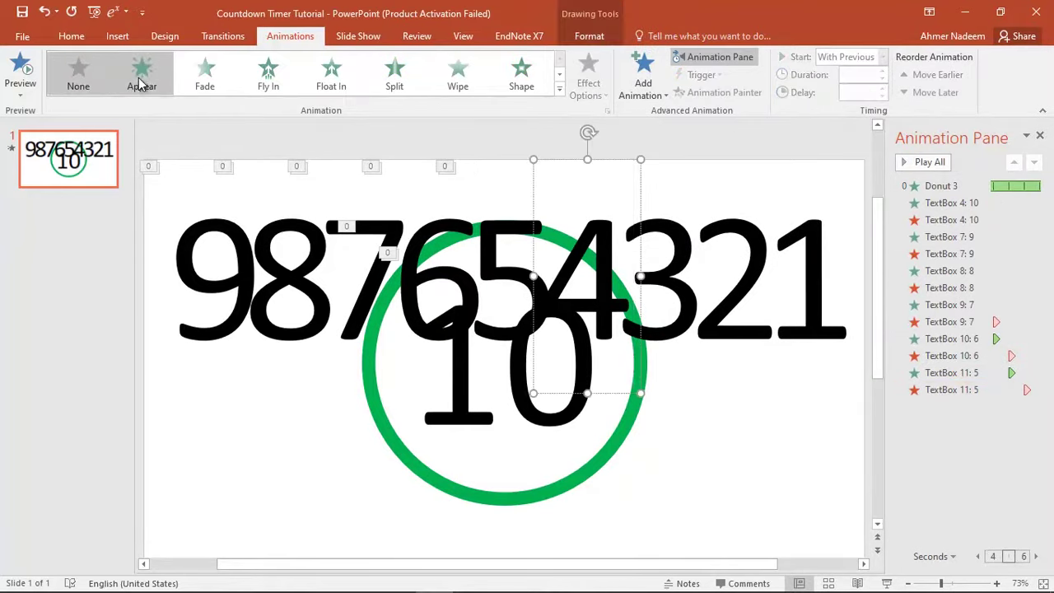
click(141, 72)
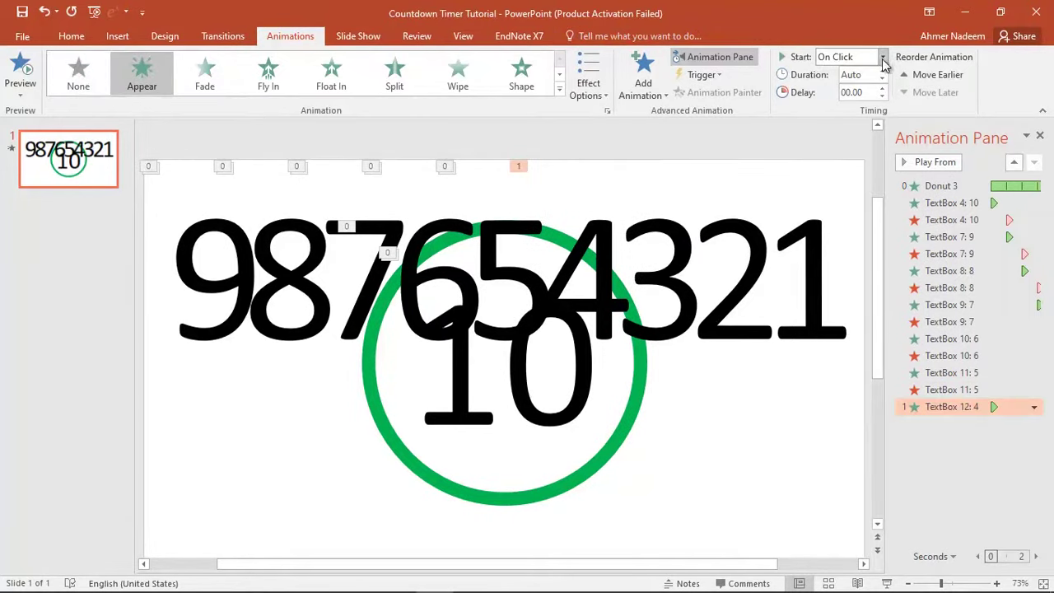
click(883, 58)
click(856, 90)
text(06)
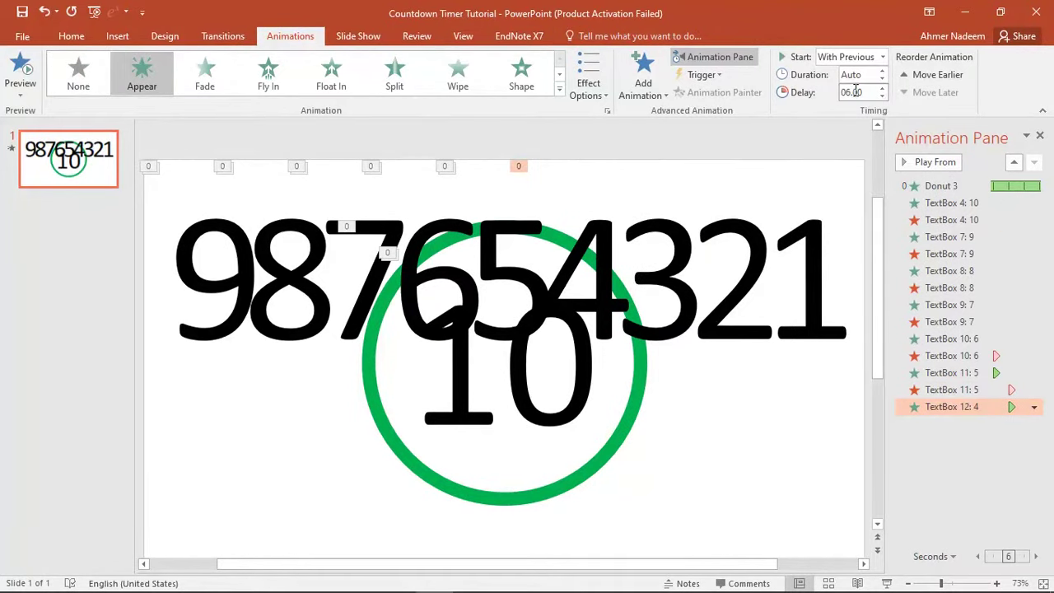
Step: Add a Disappear exit to the 4, With Previous at 7.00 seconds, then select the 3
click(644, 76)
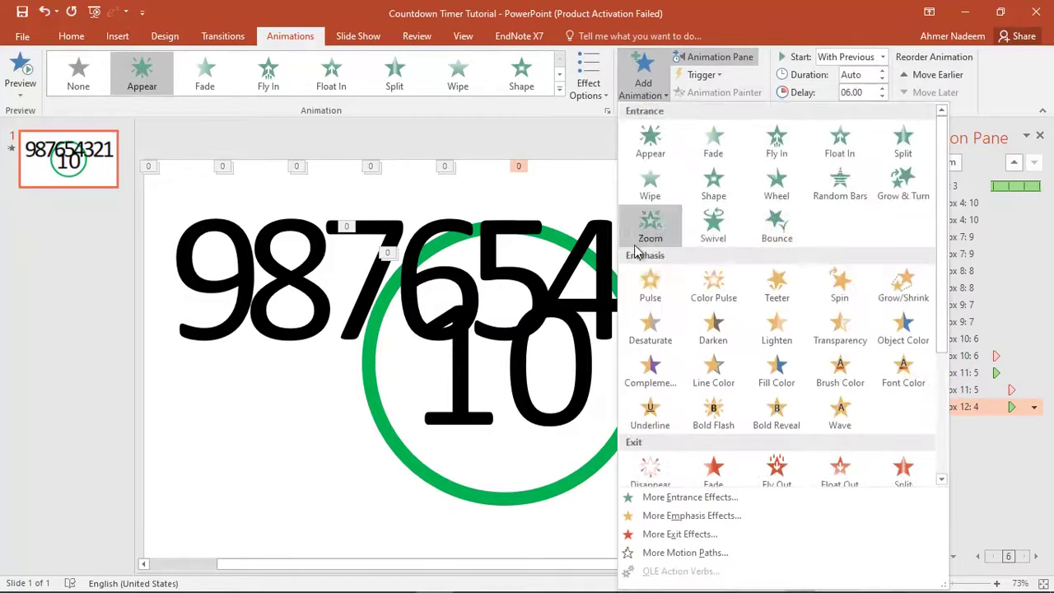
scroll(638, 251, down, 3)
click(650, 307)
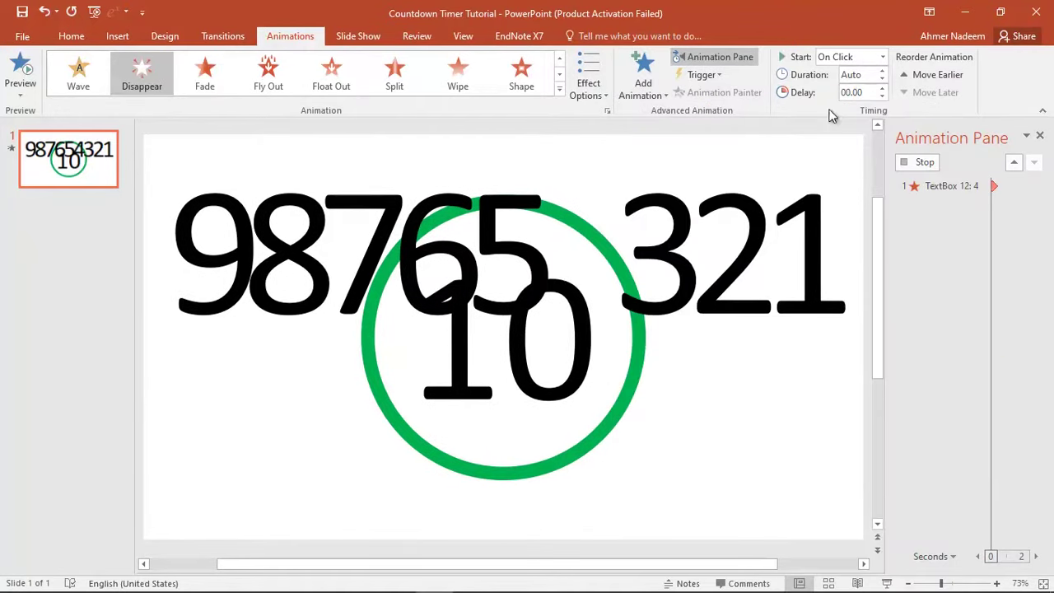
click(882, 57)
click(865, 89)
text(6.75)
key(Return)
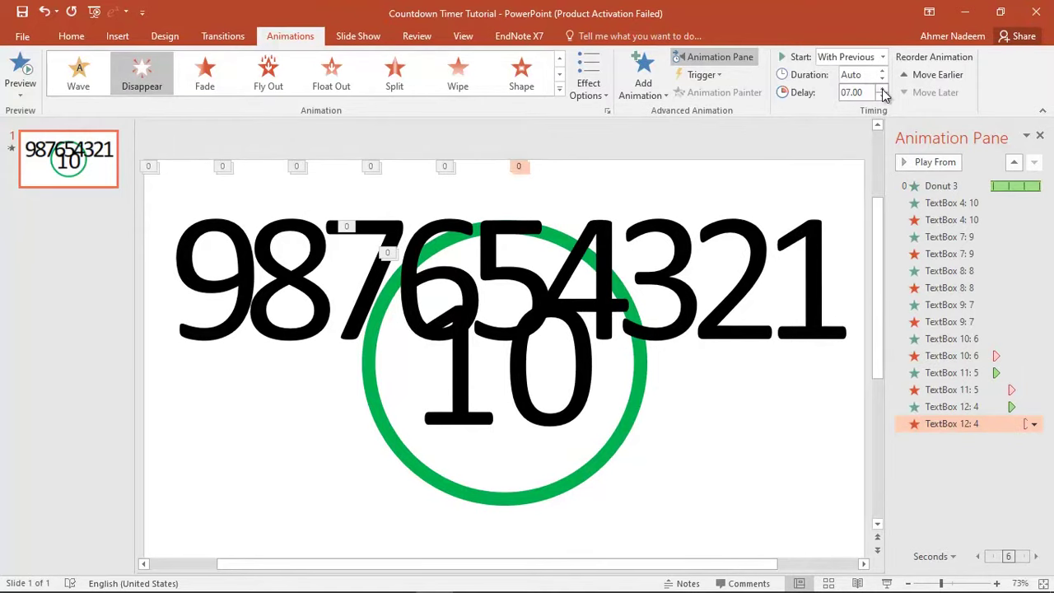
click(668, 253)
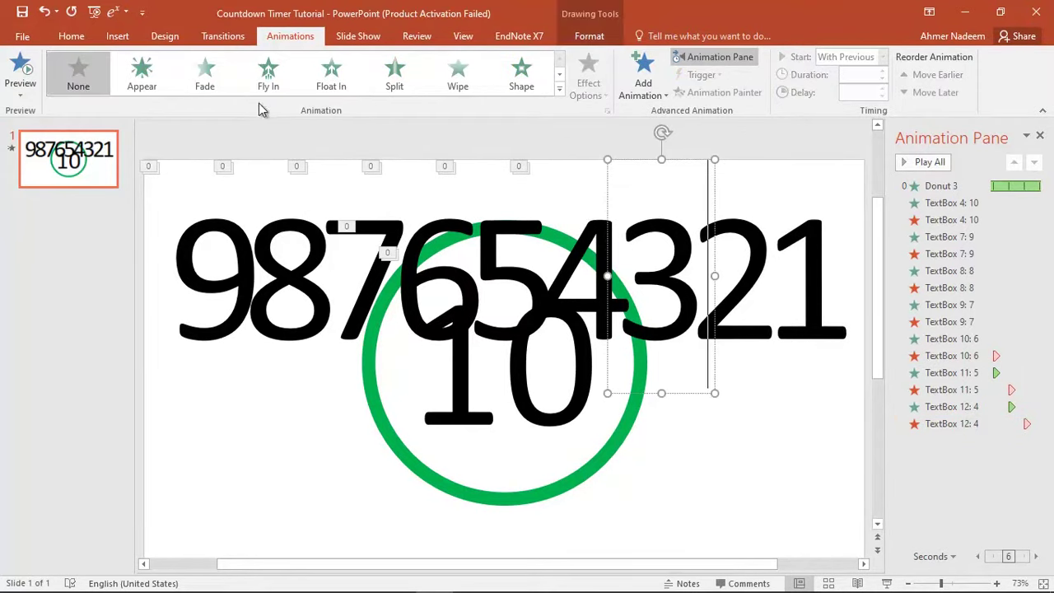
Step: Give the 3 an Appear entrance starting With Previous with a 7-second delay
click(142, 72)
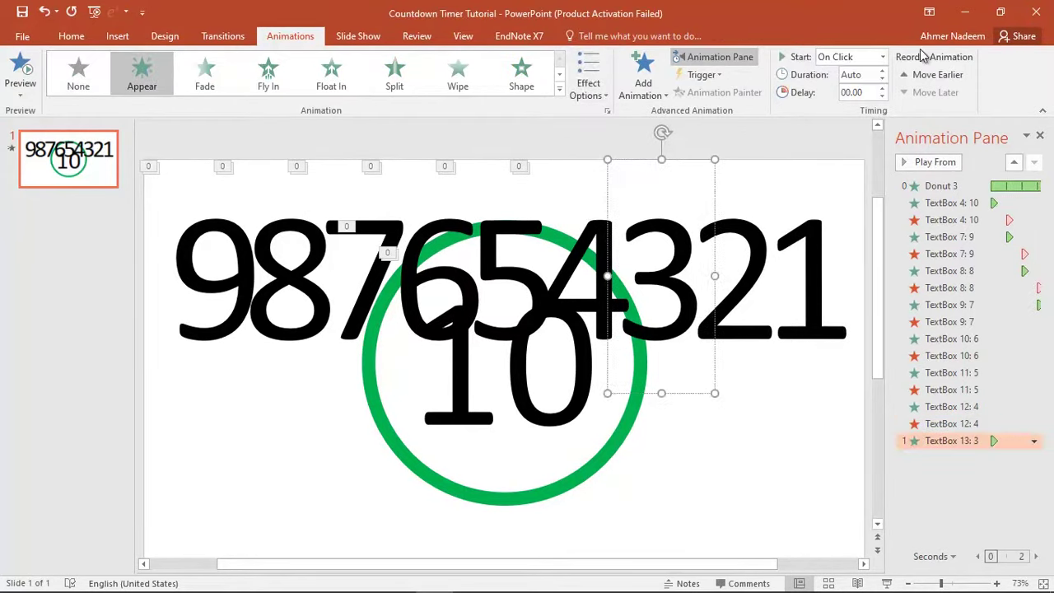
click(882, 57)
click(859, 88)
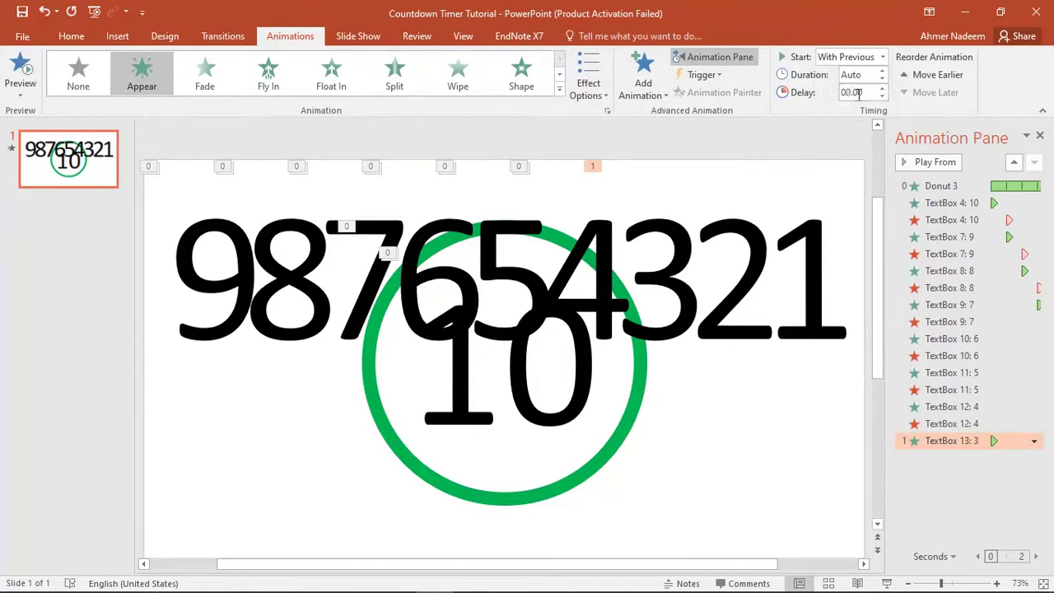
text(7)
Step: Add a Disappear exit to the 3, With Previous at 8 seconds
click(643, 76)
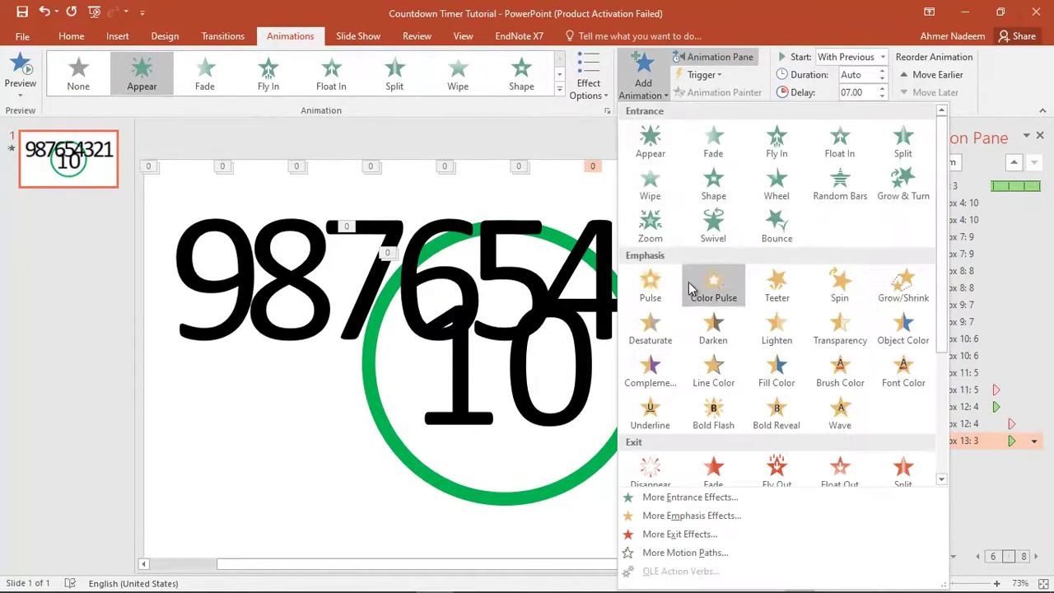
scroll(690, 287, down, 3)
click(657, 295)
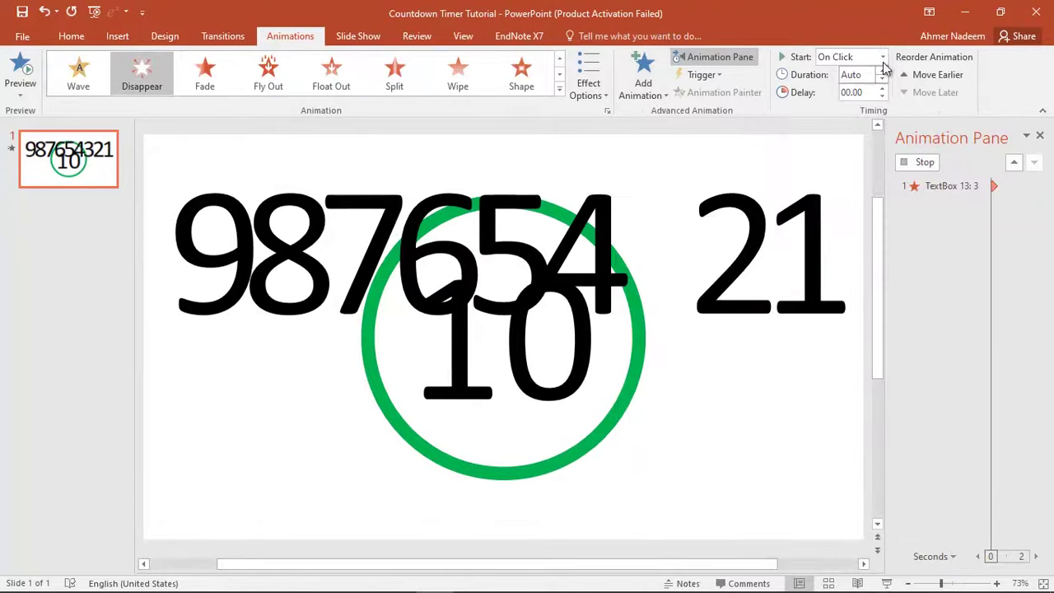
click(882, 57)
click(869, 88)
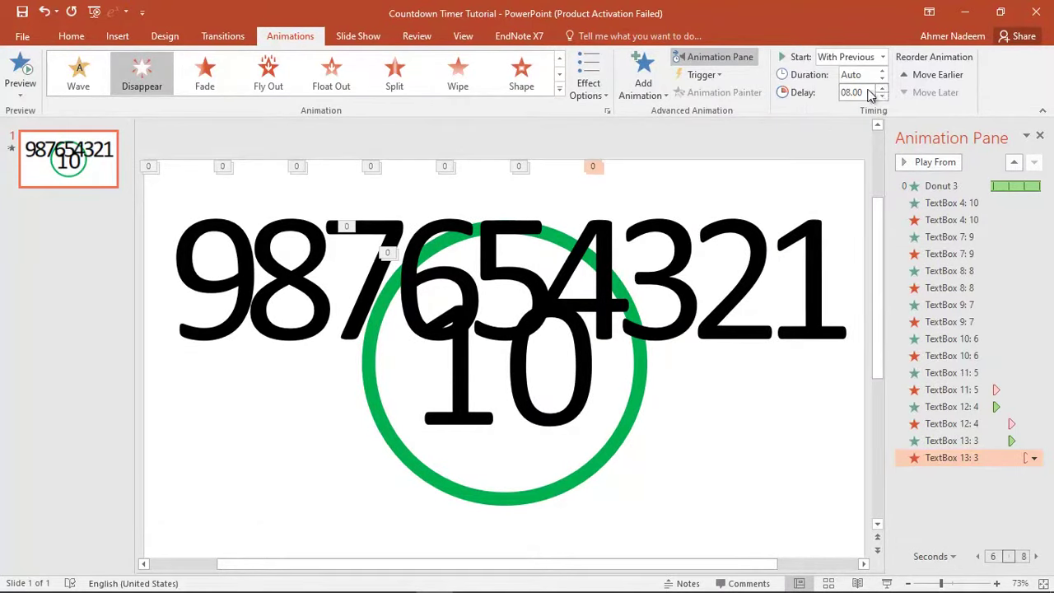
Step: Give the 2 an Appear entrance starting With Previous at 8.00 seconds
click(751, 248)
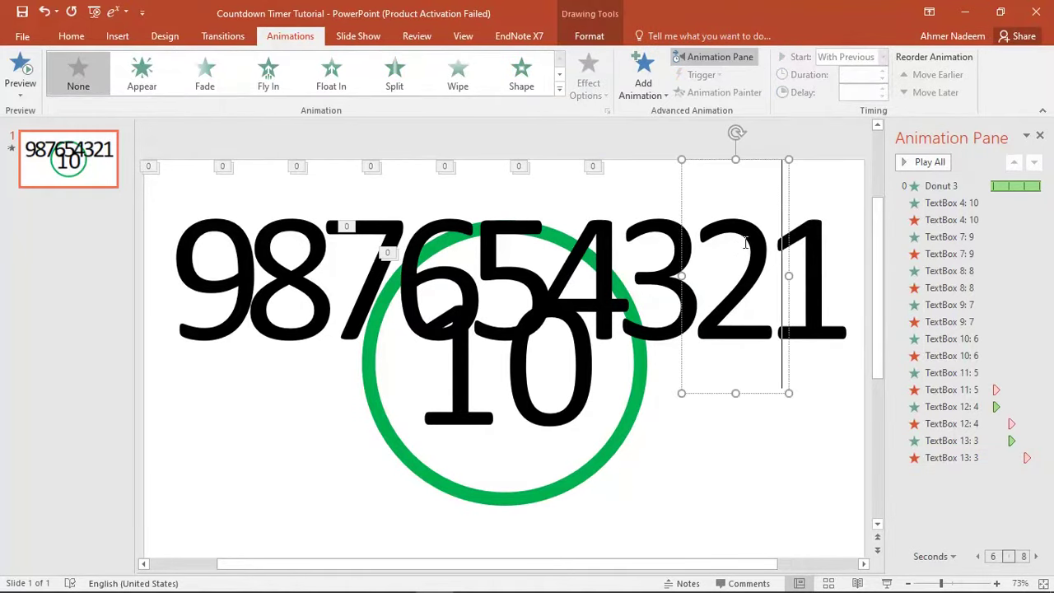
click(167, 78)
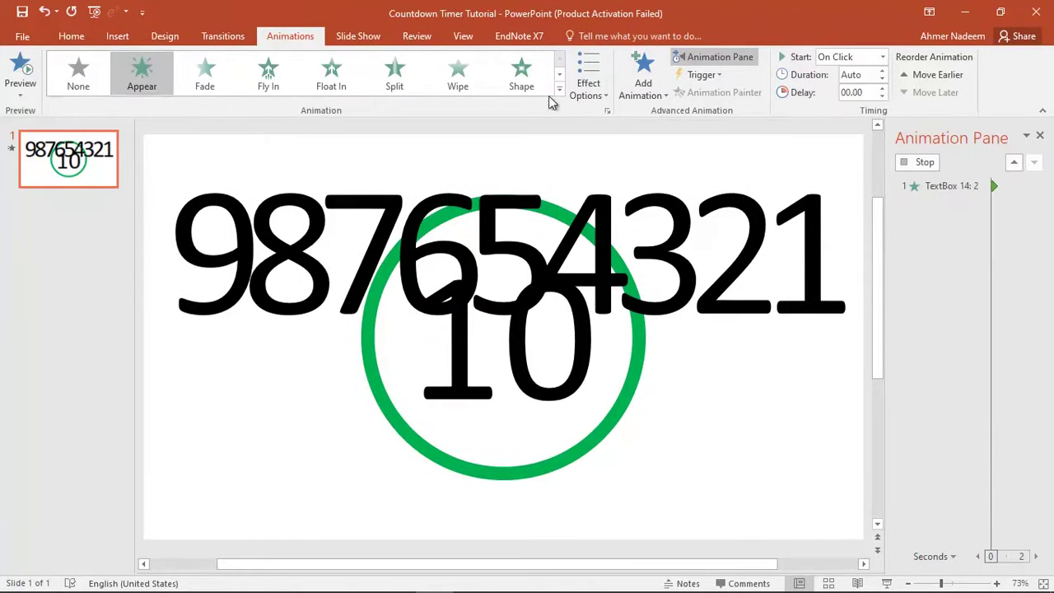
click(886, 60)
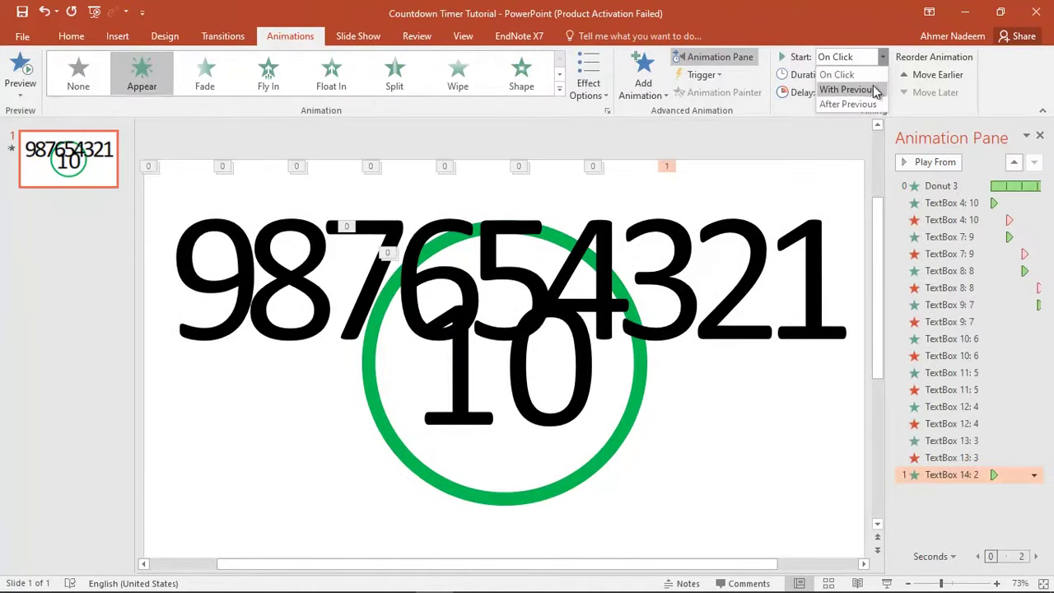
click(848, 87)
Step: Add a Disappear exit to the 2, With Previous at 9.00 seconds, then select the 1
click(643, 79)
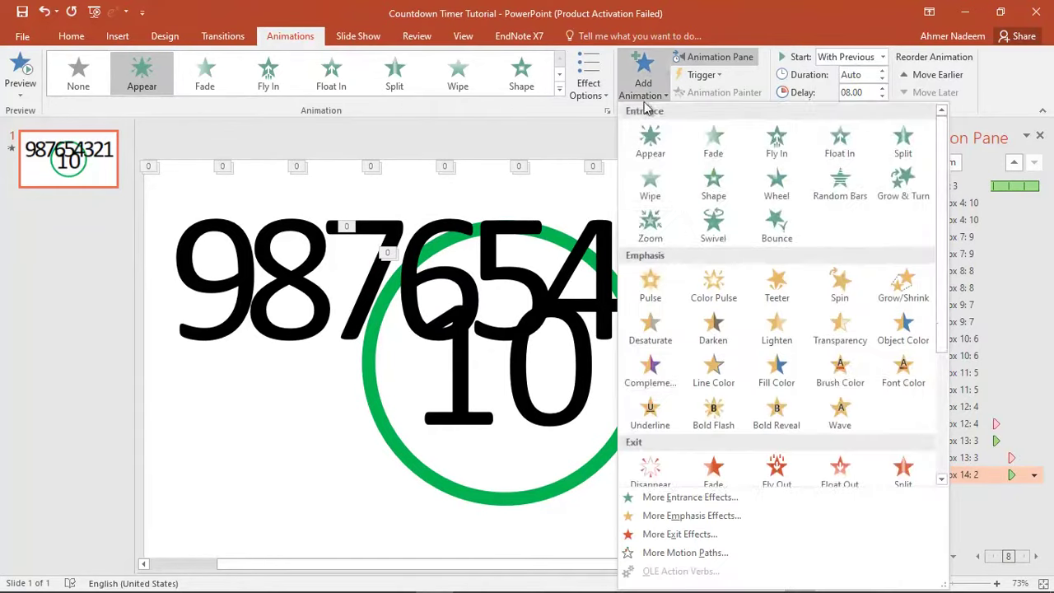
scroll(655, 247, down, 3)
click(651, 302)
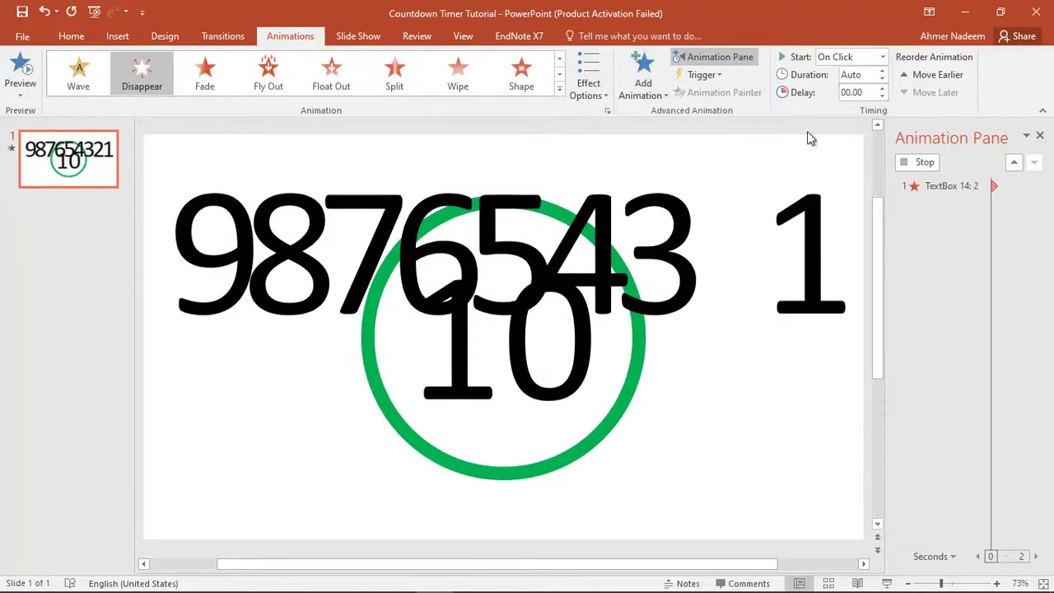
click(885, 60)
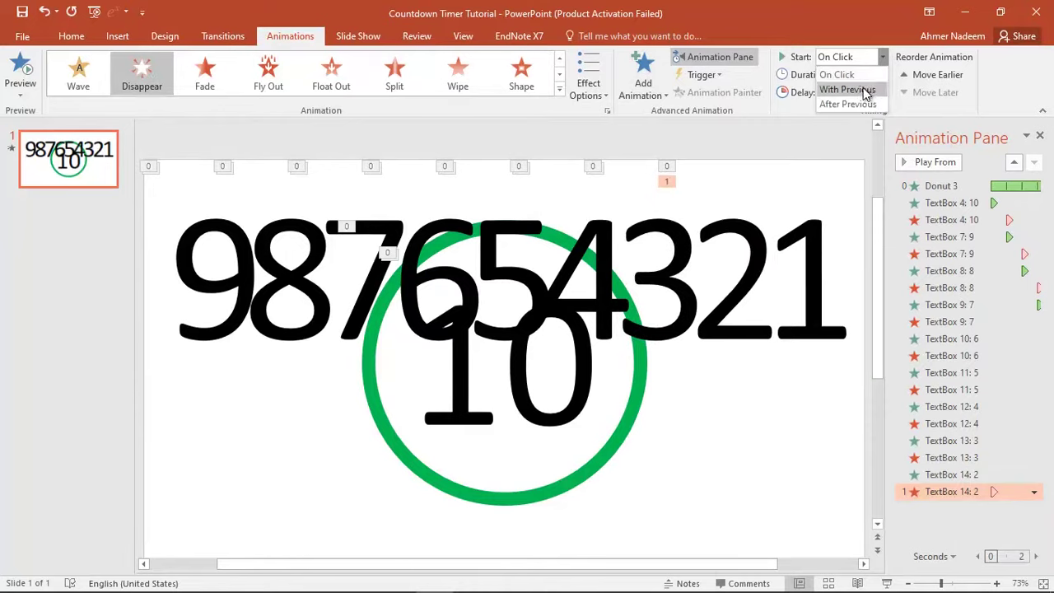
click(856, 87)
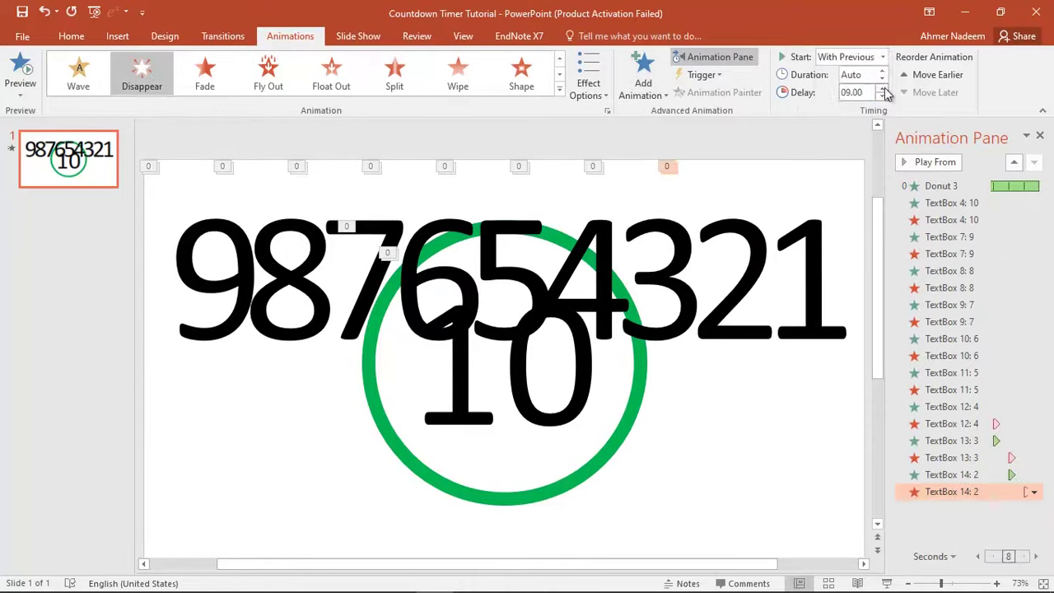
click(816, 237)
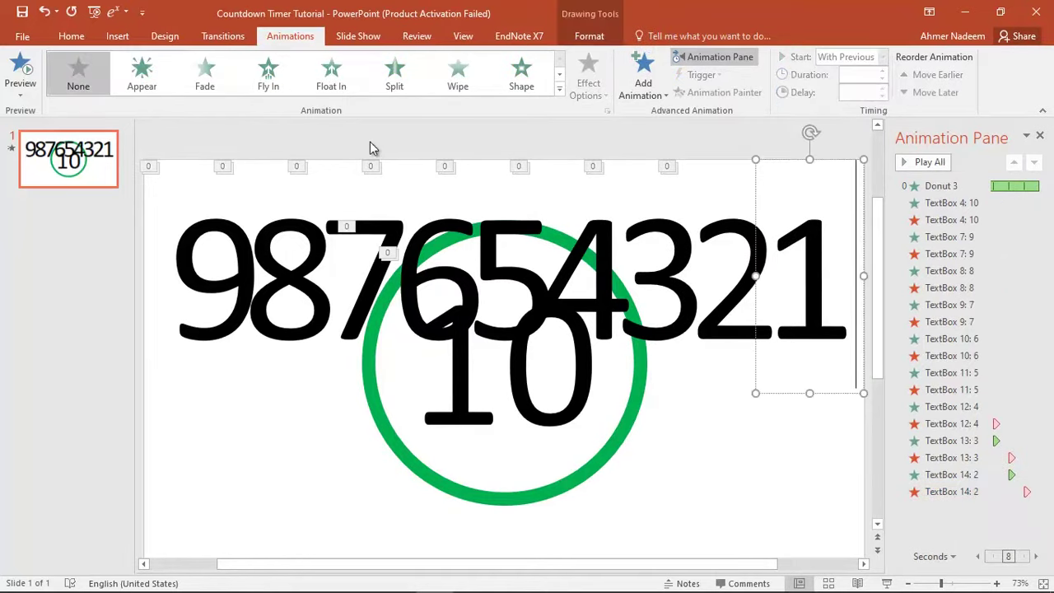
Step: Give the 1 an Appear entrance starting With Previous at 9.00 seconds
click(155, 87)
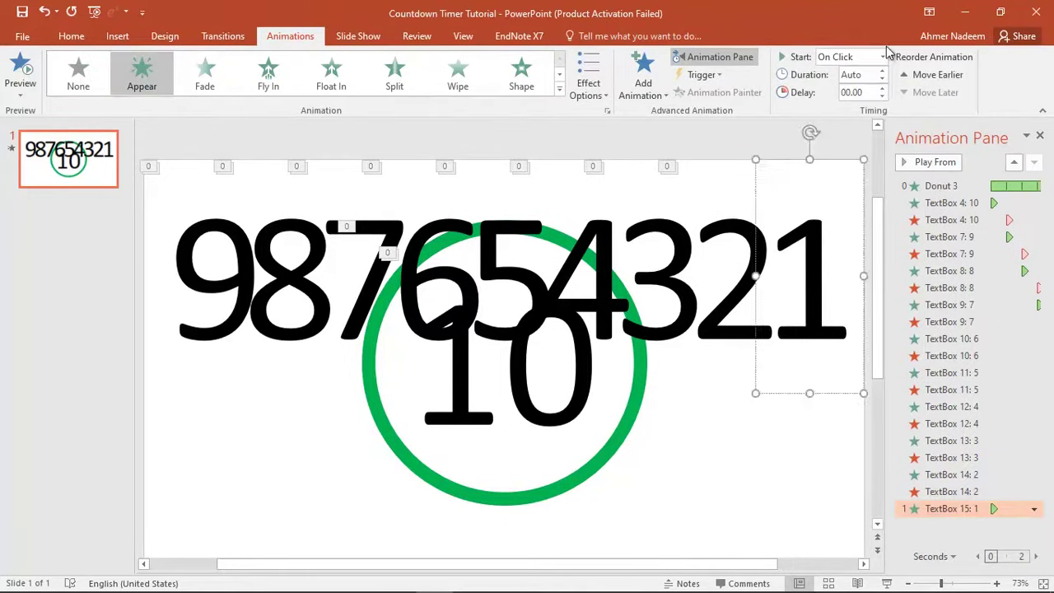
click(884, 57)
click(866, 87)
text(09)
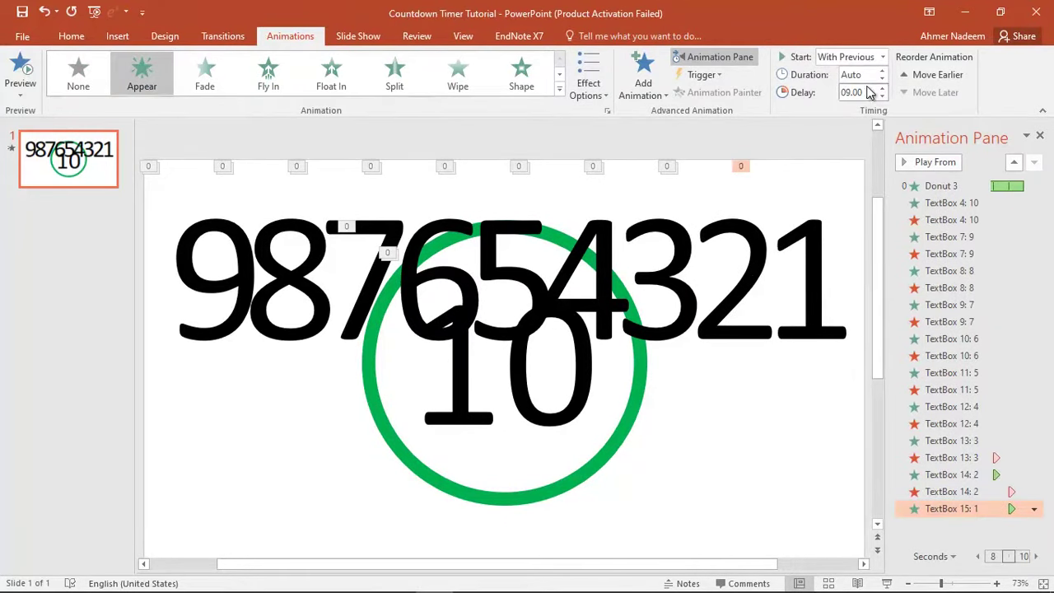
Step: Add a Disappear exit to the 1, With Previous at 10.00 seconds, then deselect it
click(642, 89)
scroll(668, 272, down, 3)
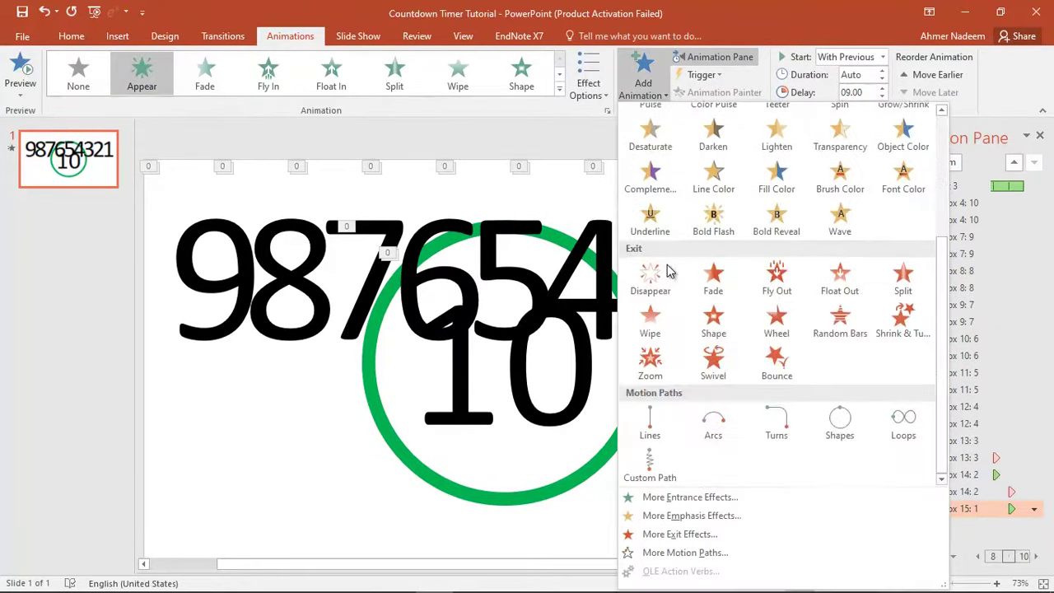
click(664, 273)
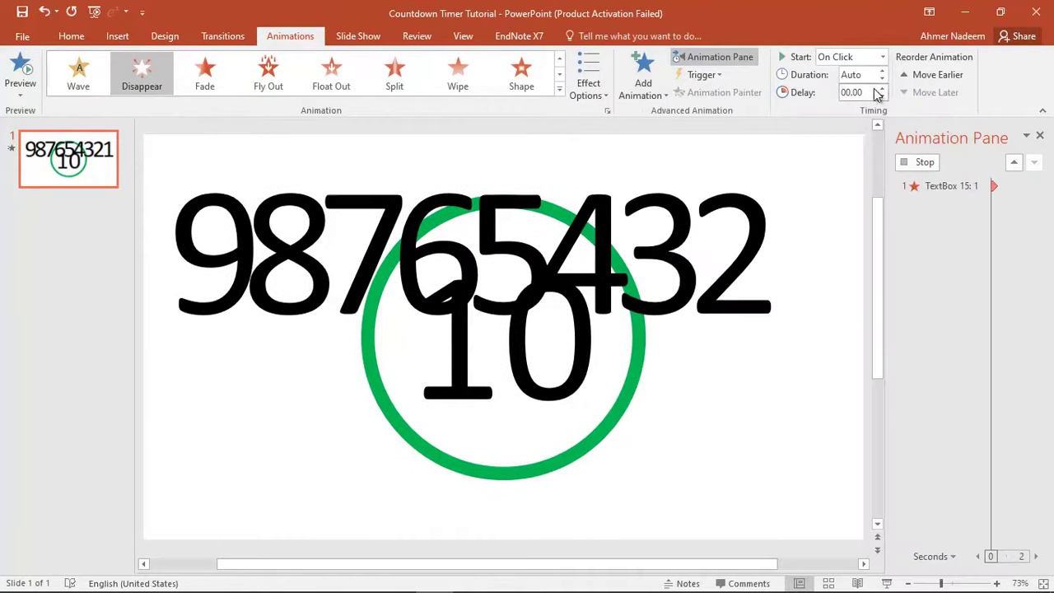
click(882, 57)
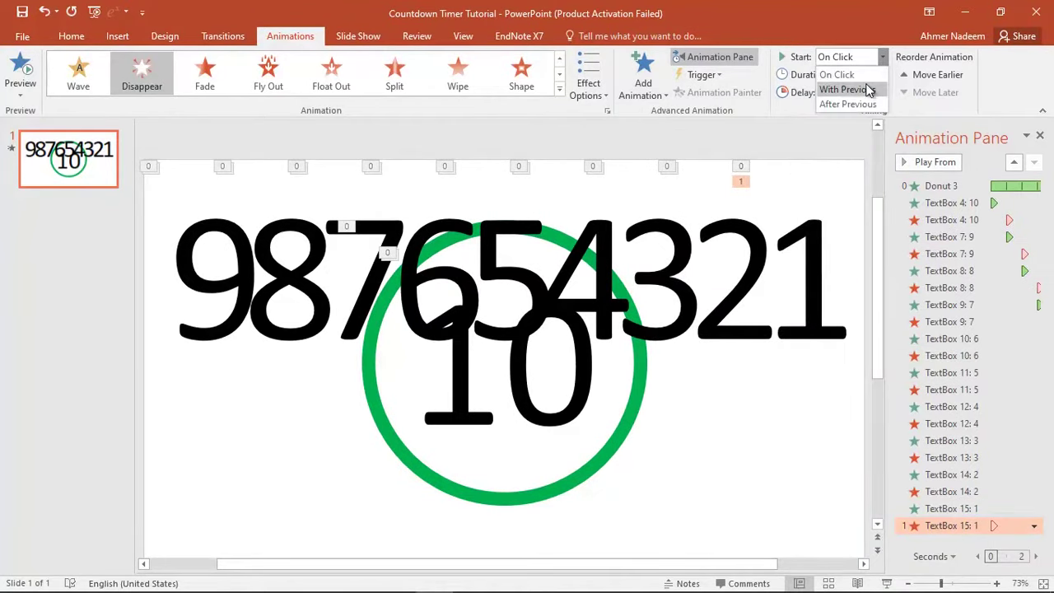
click(869, 89)
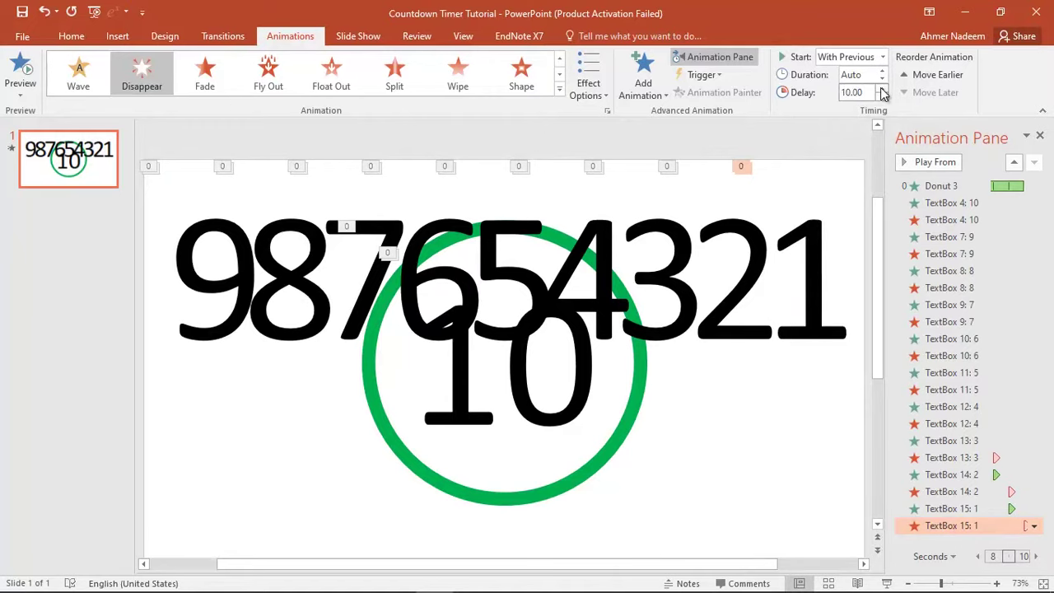
click(769, 415)
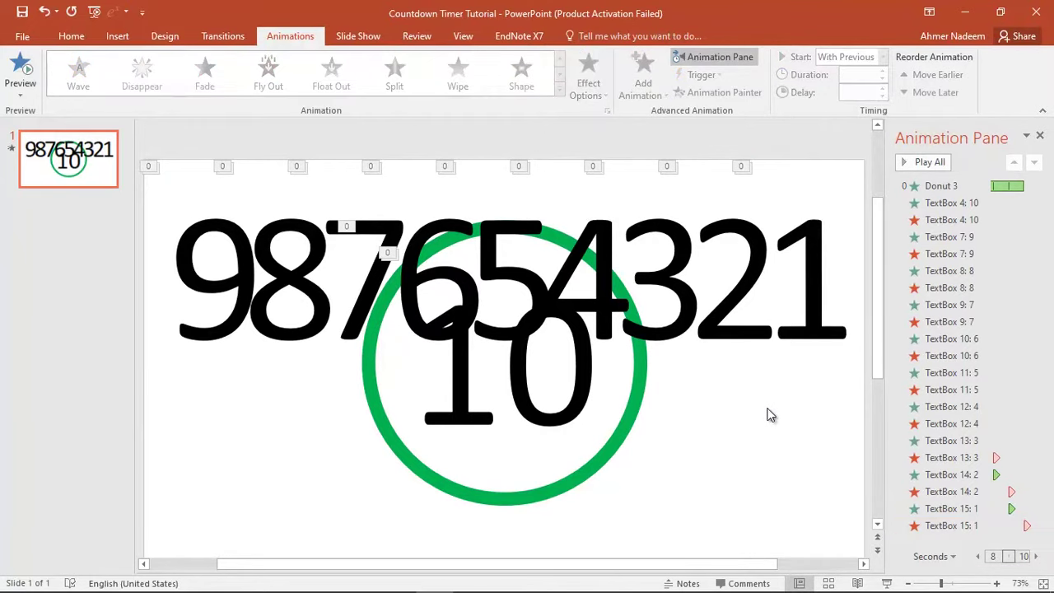
Step: Select all slide objects and apply Align Center and Align Middle so the numbers stack inside the ring
key(ctrl+a)
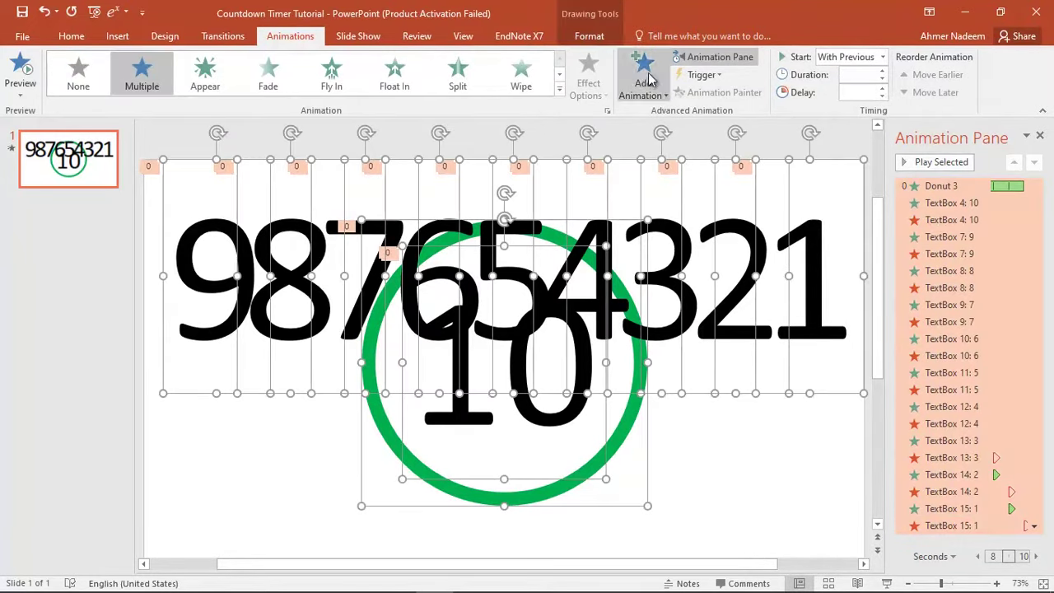
click(592, 36)
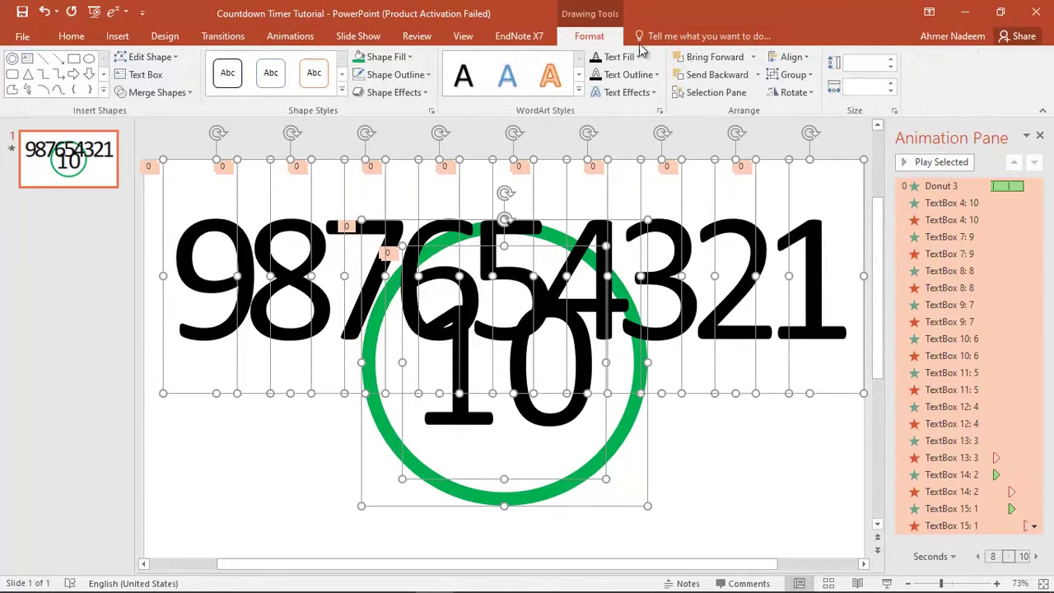
click(790, 57)
click(801, 94)
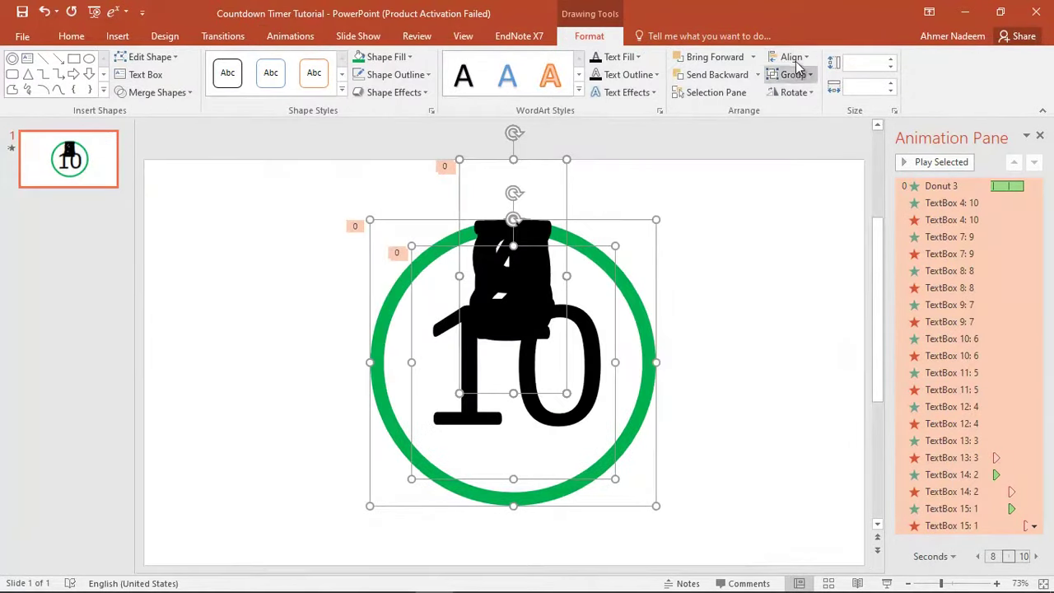
click(794, 59)
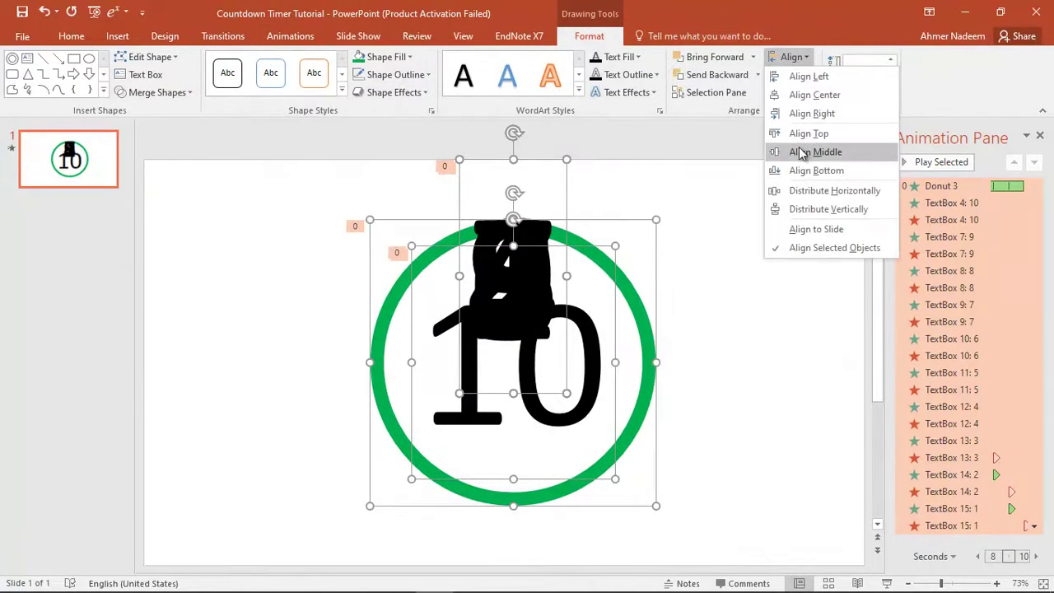
click(801, 152)
click(753, 313)
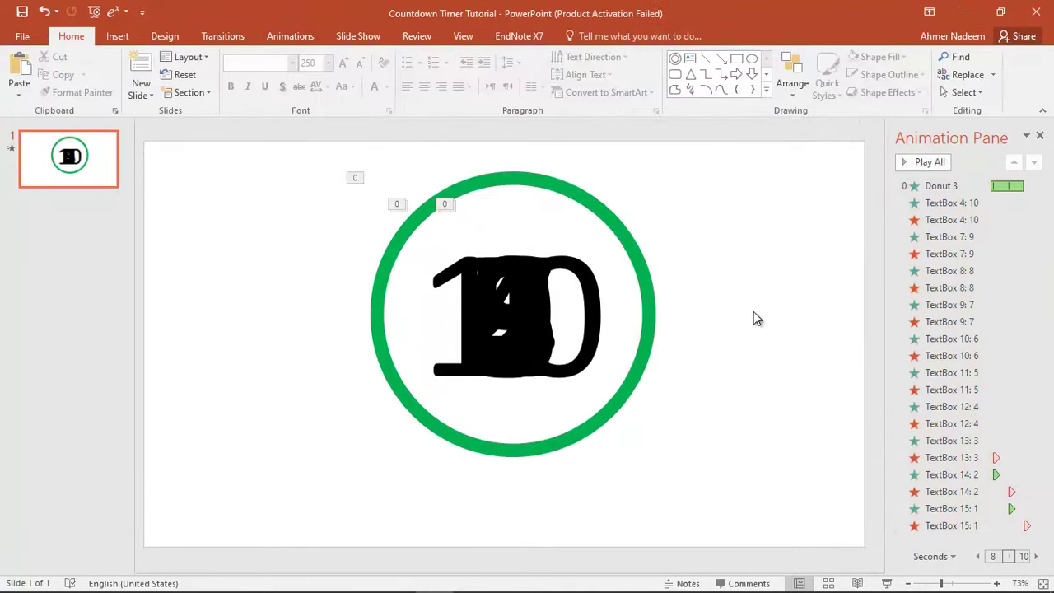
click(887, 583)
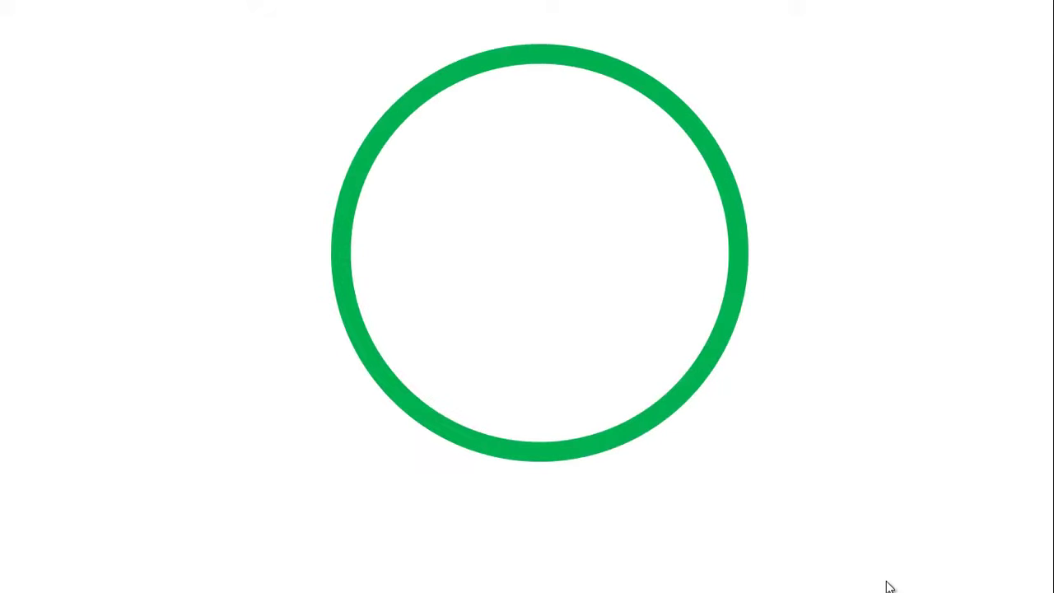
key(Escape)
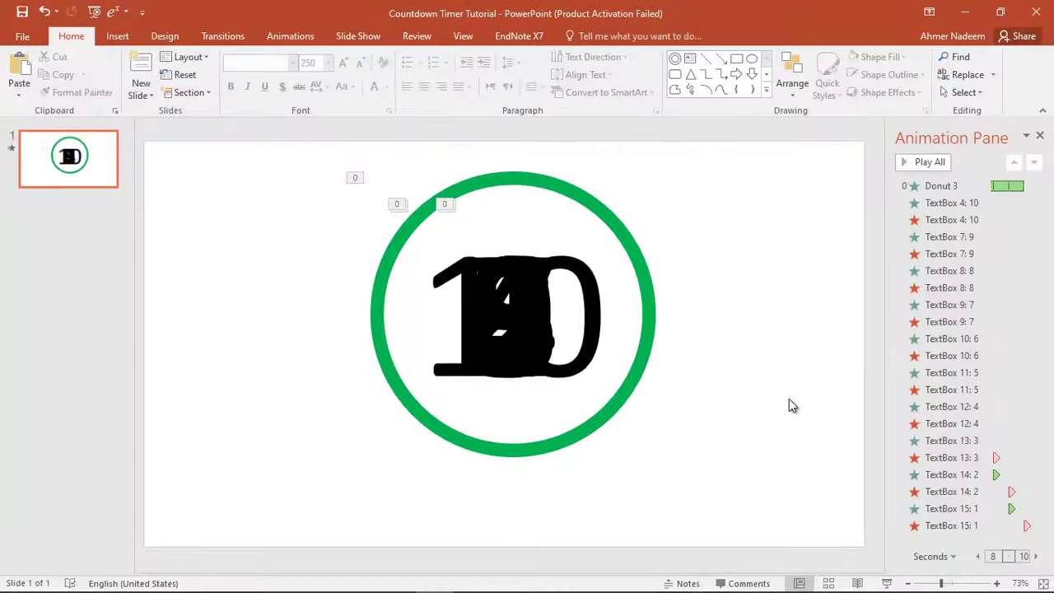